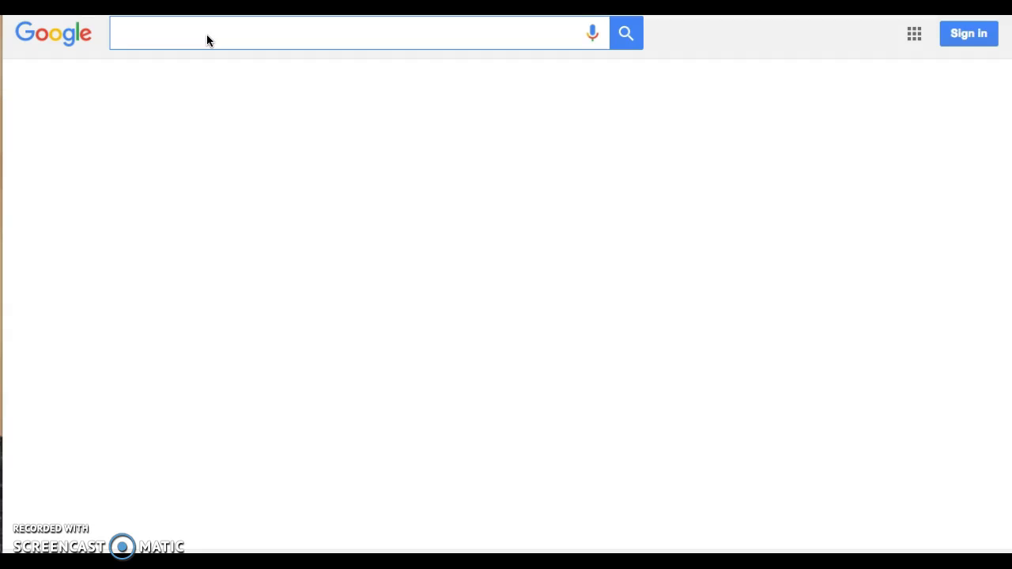
Search Google for asana
{"action": "type", "text": "asana"}
{"action": "key", "text": "Return"}
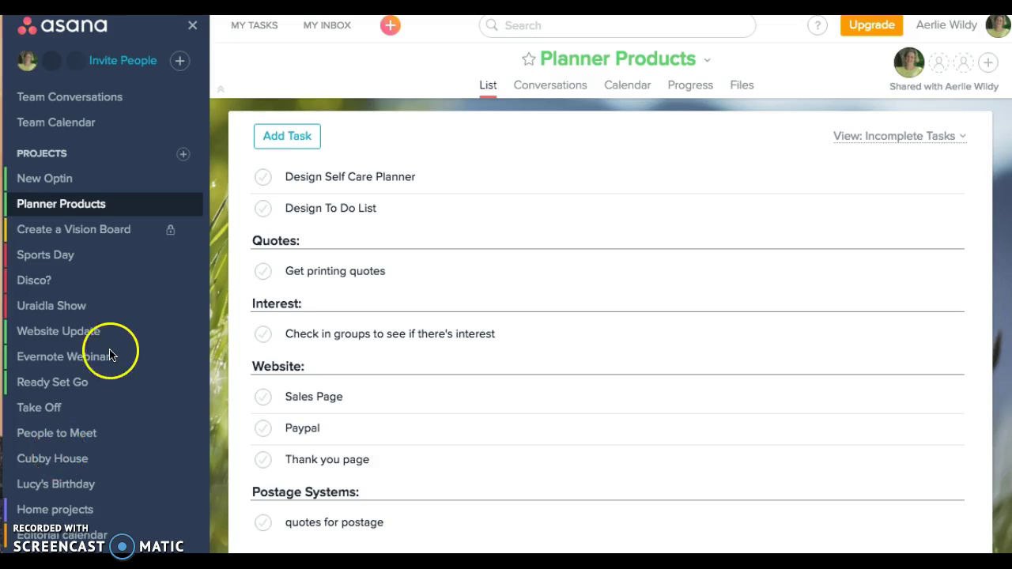
Open My Dashboard and look over the project cards for Website Update, Editorial calendar and Home projects
{"action": "scroll", "coordinate": [100, 343], "scroll_direction": "up", "scroll_amount": 2}
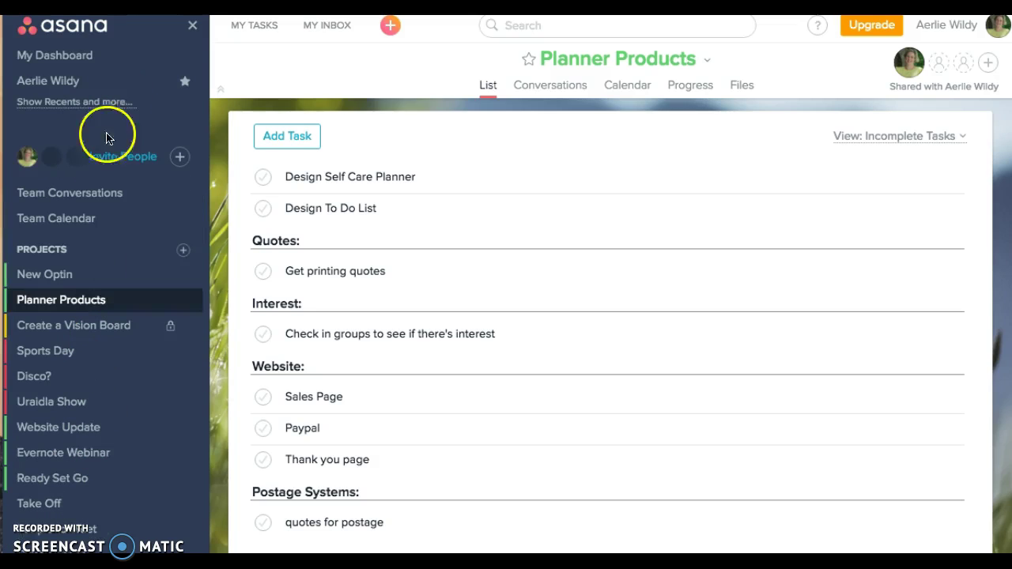
{"action": "left_click", "coordinate": [76, 60]}
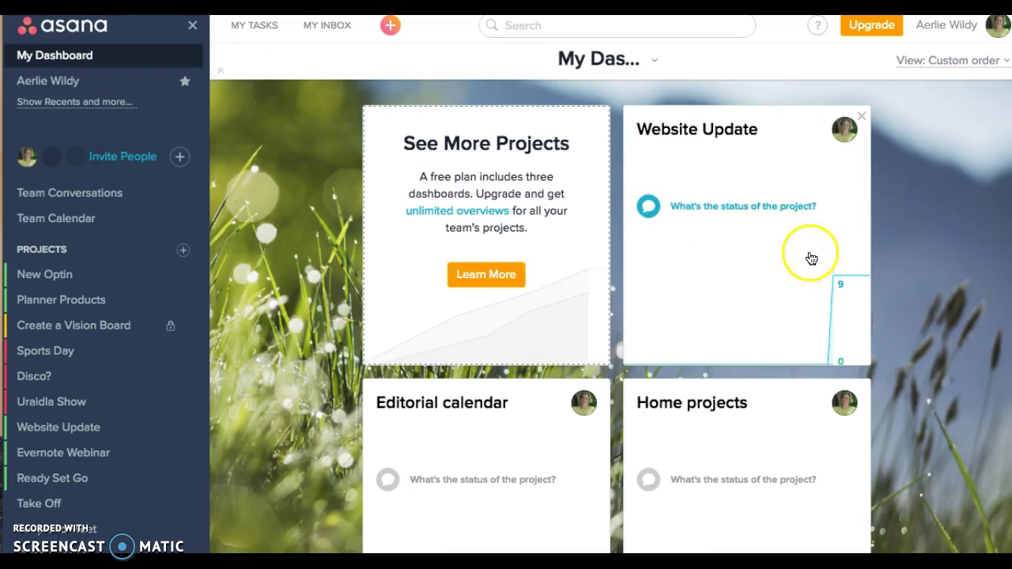
{"action": "mouse_move", "coordinate": [838, 332]}
{"action": "scroll", "coordinate": [756, 493], "scroll_direction": "down", "scroll_amount": 2}
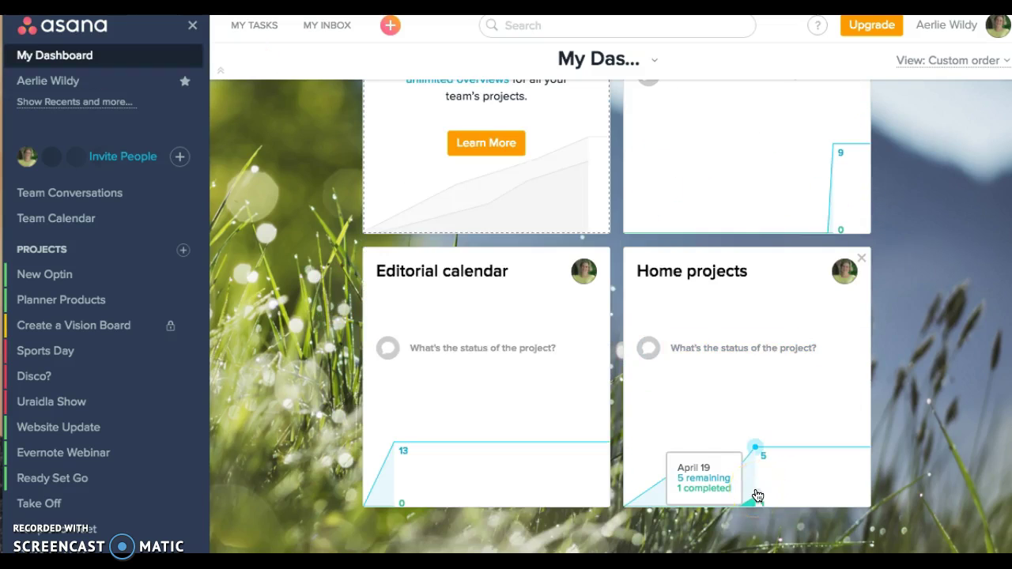
{"action": "scroll", "coordinate": [758, 496], "scroll_direction": "up", "scroll_amount": 2}
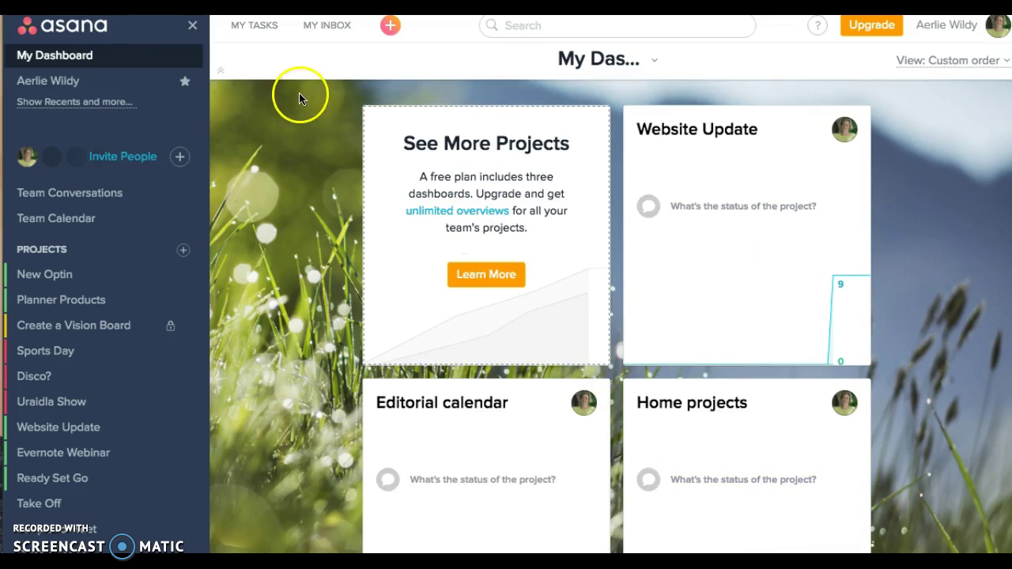
Open the starred workspace's calendar and look through its scheduled tasks forward to May and back to February 2016
{"action": "left_click", "coordinate": [58, 86]}
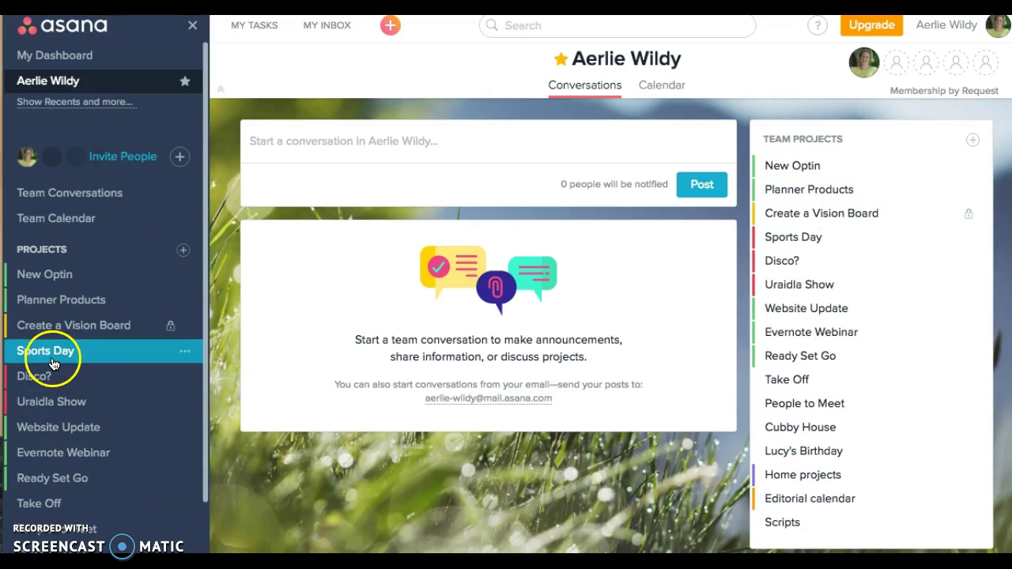
{"action": "left_click", "coordinate": [676, 91]}
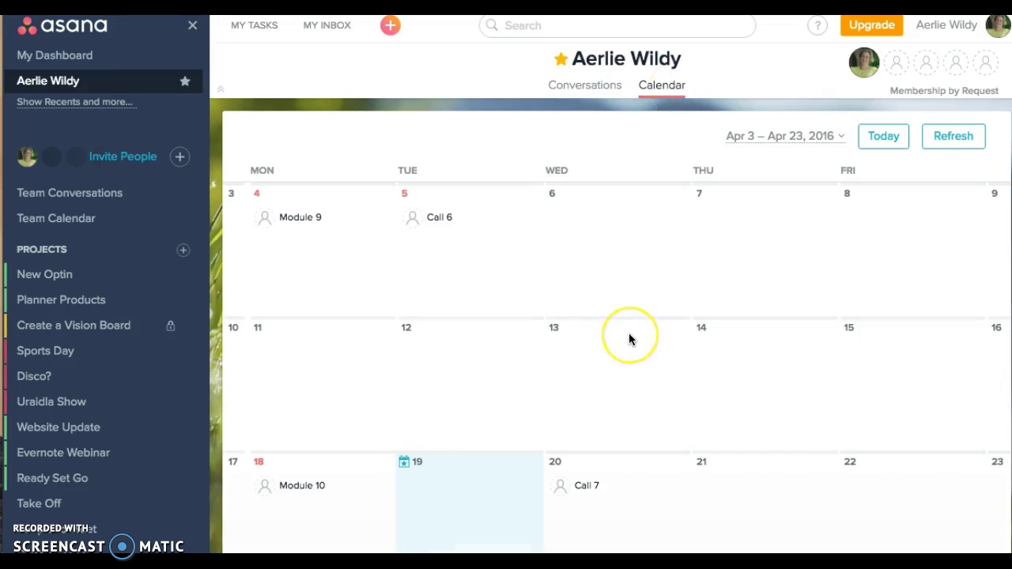
{"action": "left_click", "coordinate": [526, 213]}
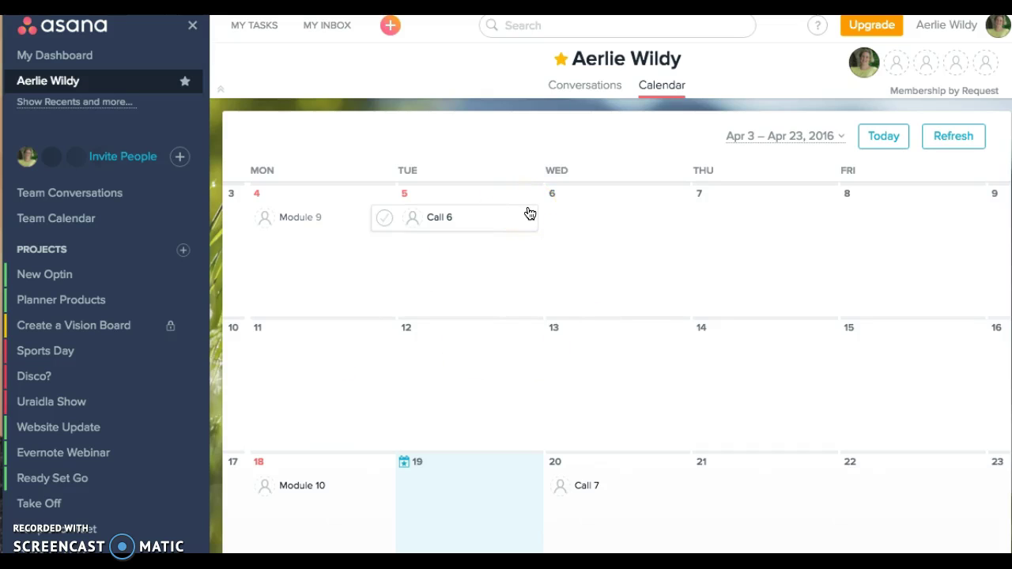
{"action": "scroll", "coordinate": [779, 288], "scroll_direction": "down", "scroll_amount": 4}
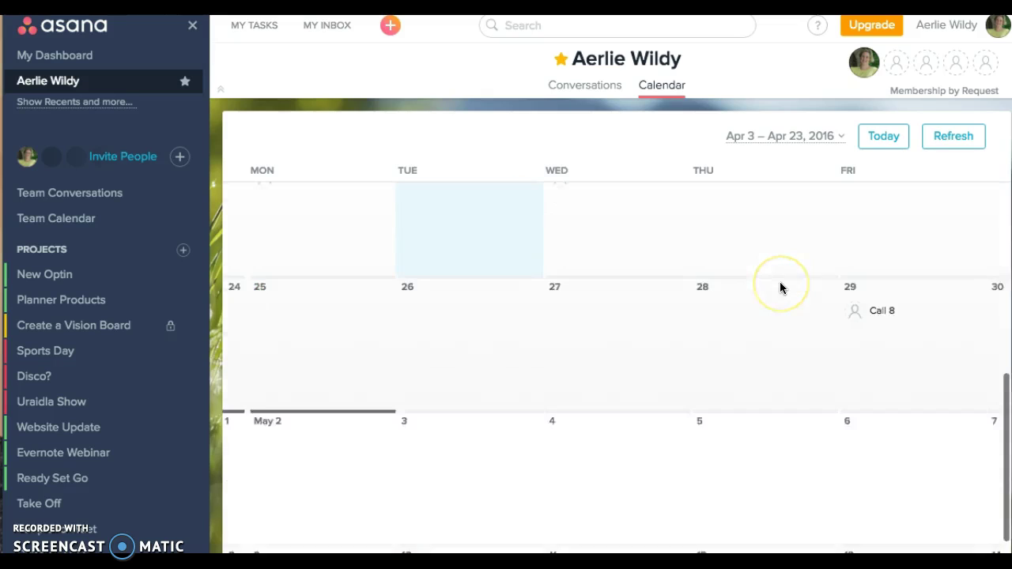
{"action": "left_click", "coordinate": [876, 138]}
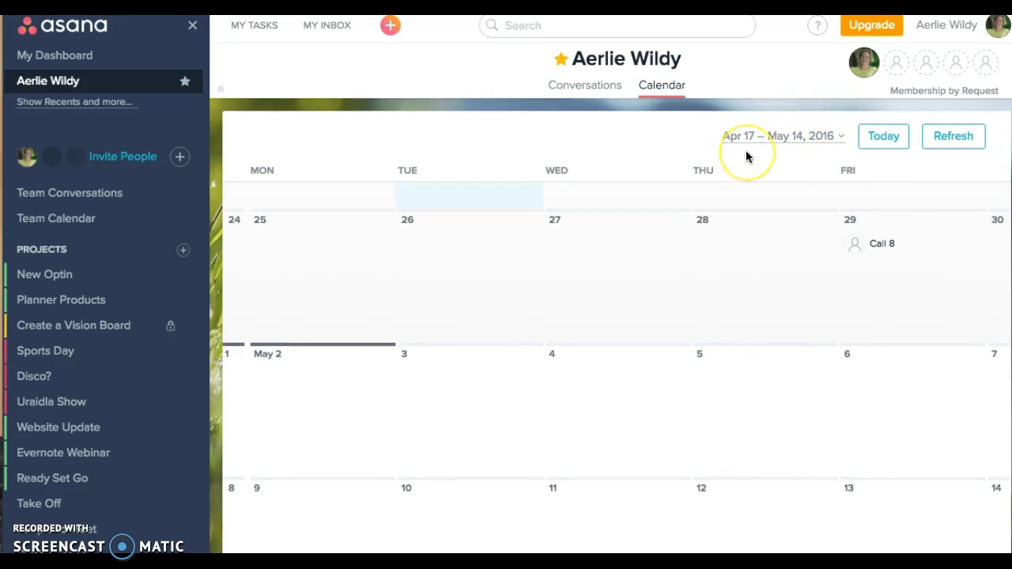
{"action": "scroll", "coordinate": [633, 231], "scroll_direction": "up", "scroll_amount": 10}
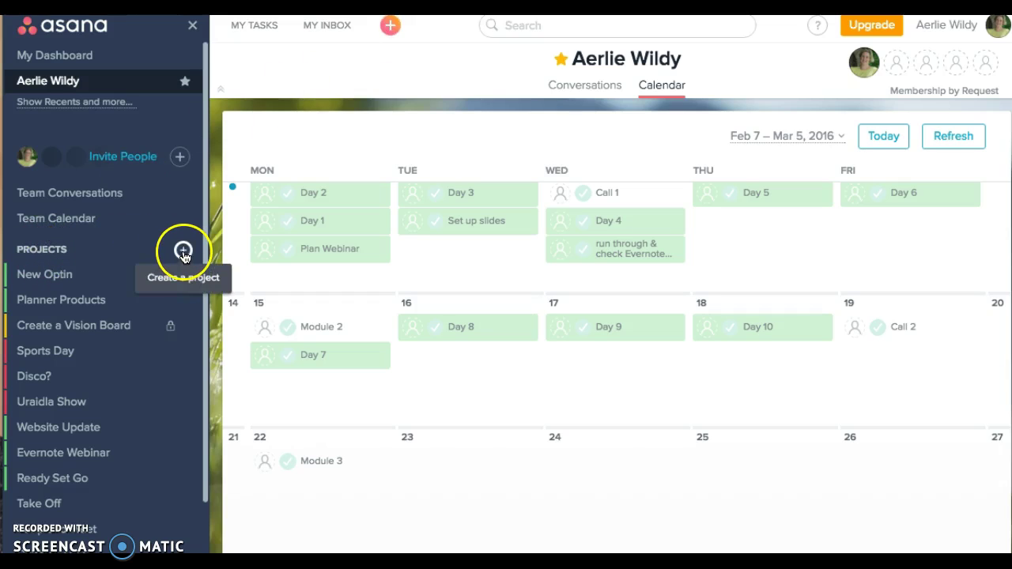
Create a project named Product Development that is shared with the whole workspace
{"action": "left_click", "coordinate": [182, 251]}
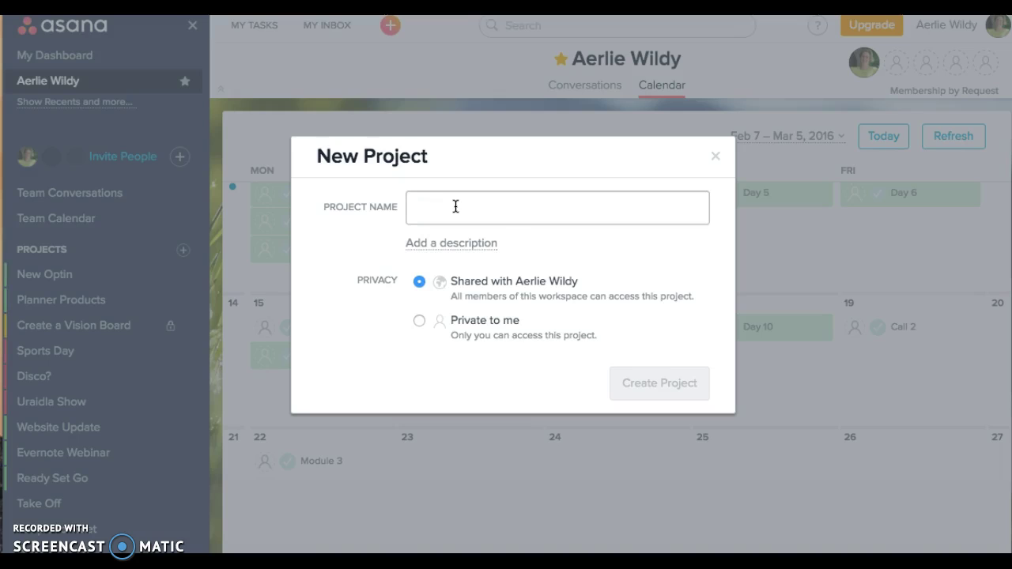
{"action": "type", "text": "Product Development"}
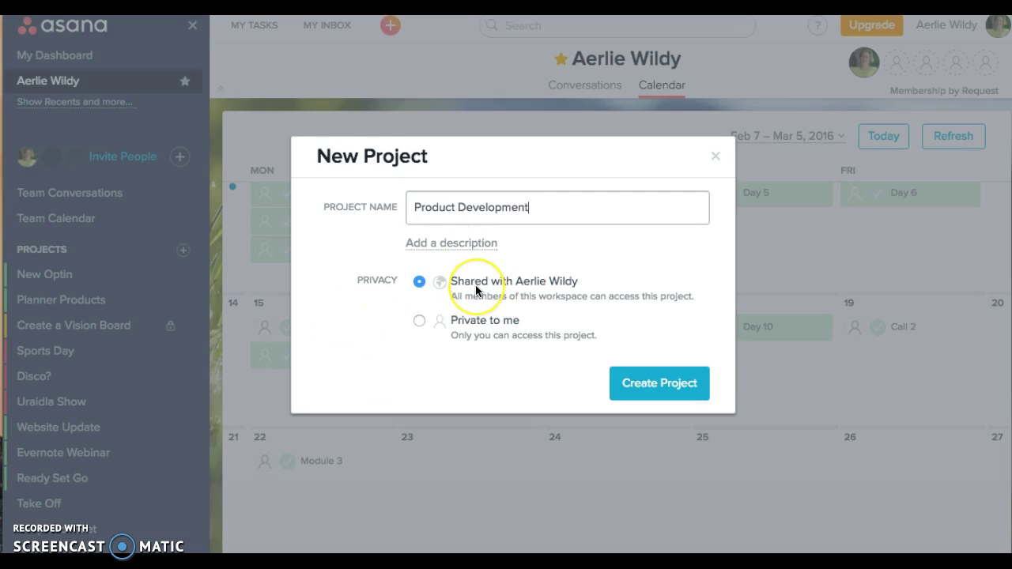
{"action": "left_click", "coordinate": [420, 320]}
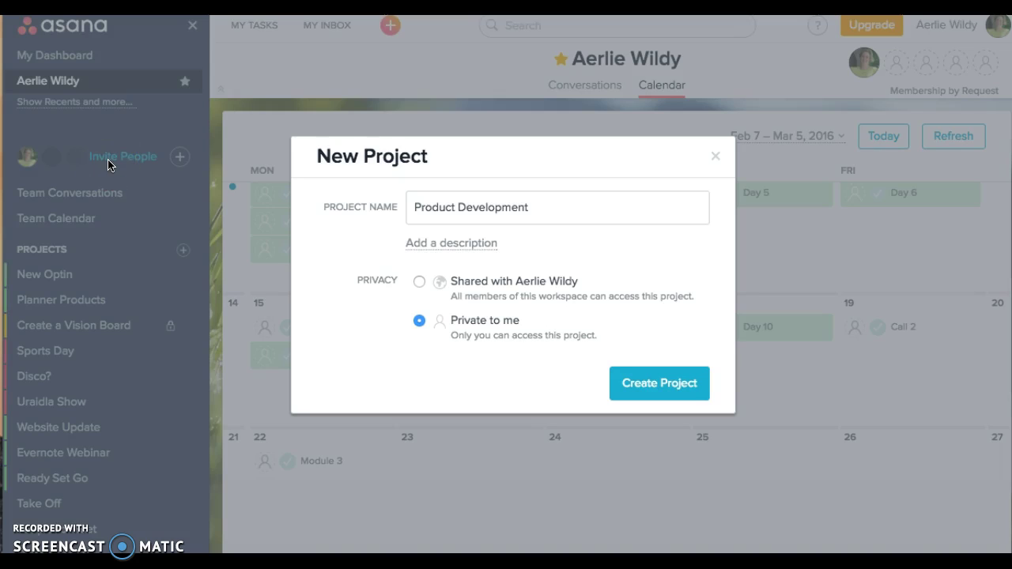
{"action": "left_click", "coordinate": [419, 281]}
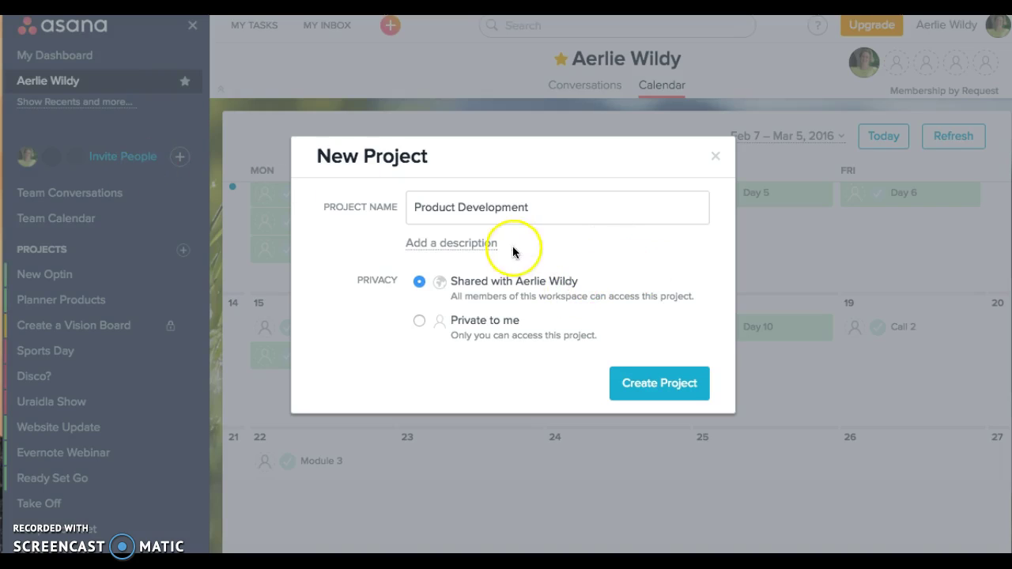
{"action": "left_click", "coordinate": [659, 384]}
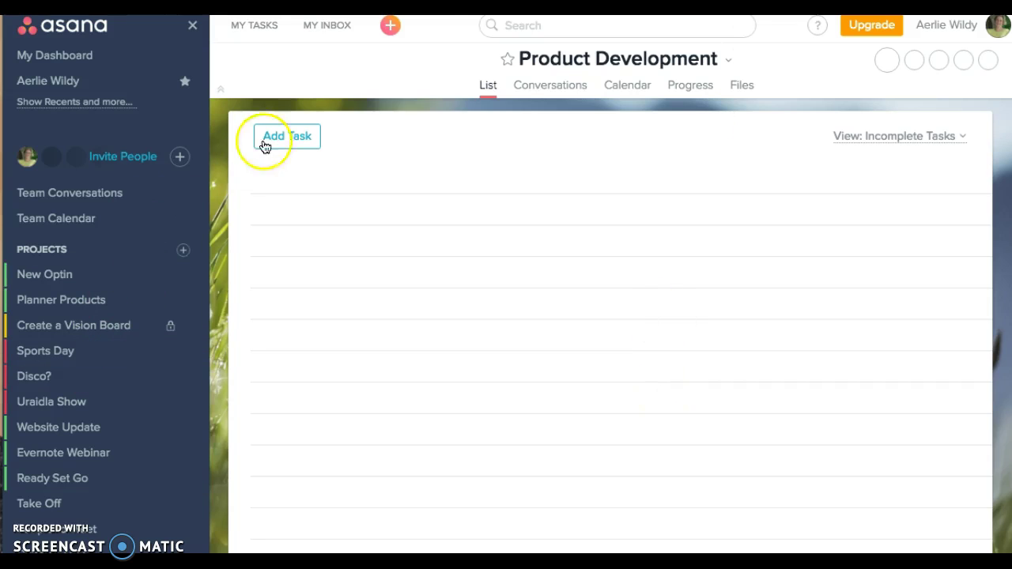
Open the New Optin project and examine the details of its Website section and each task, including the Update Website pages description field
{"action": "mouse_move", "coordinate": [286, 138]}
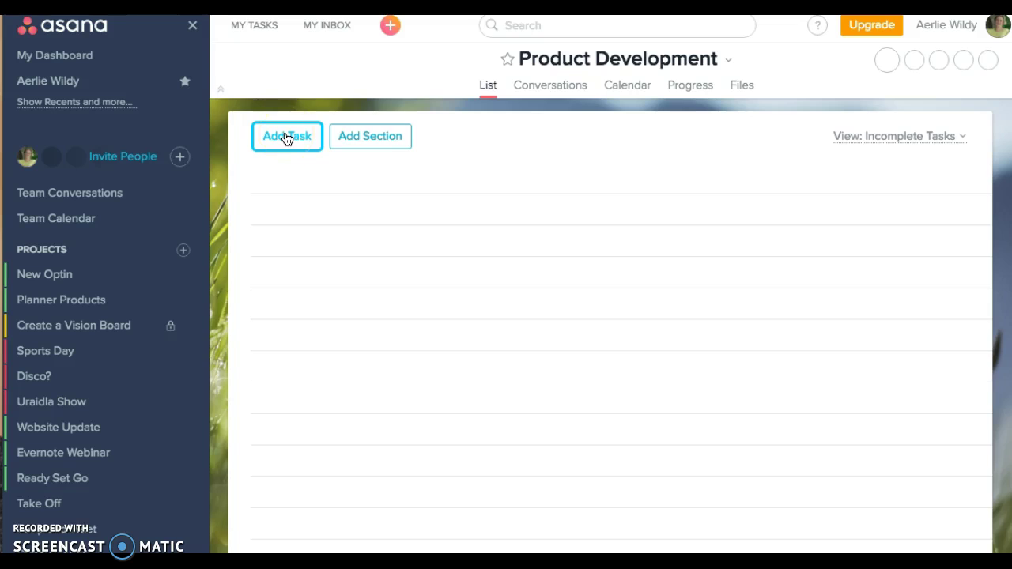
{"action": "left_click", "coordinate": [370, 137]}
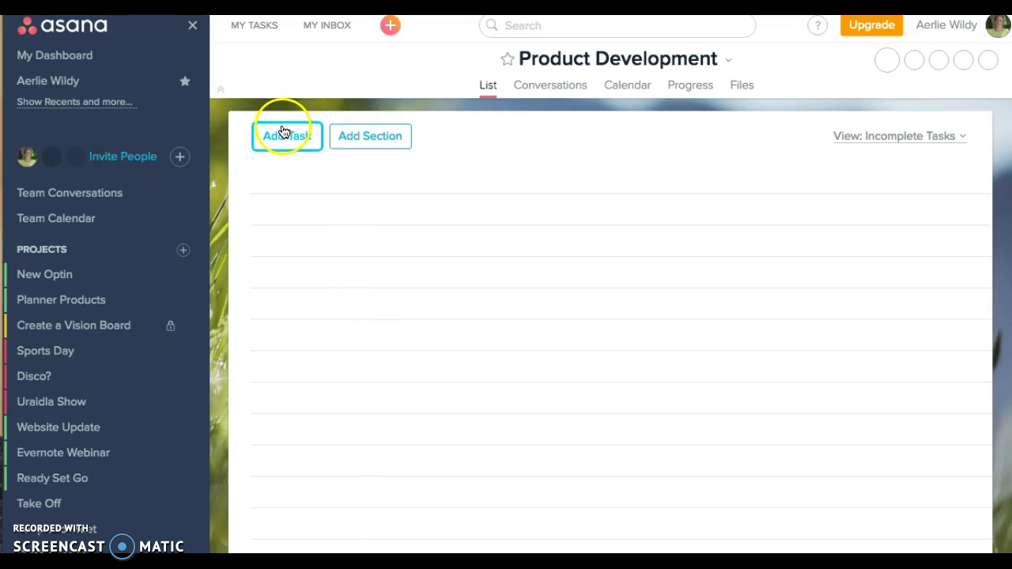
{"action": "left_click", "coordinate": [43, 276]}
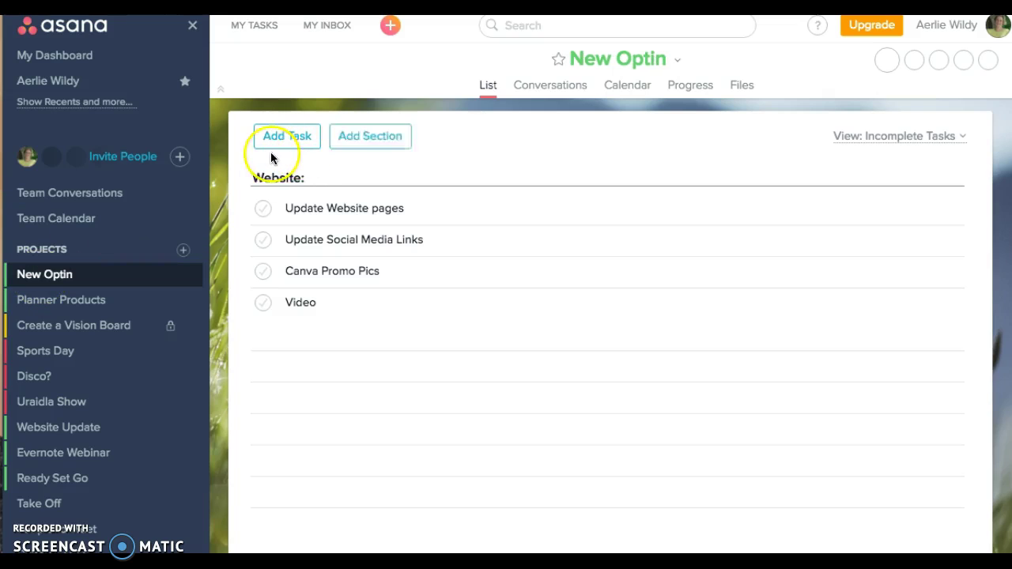
{"action": "left_click", "coordinate": [309, 177]}
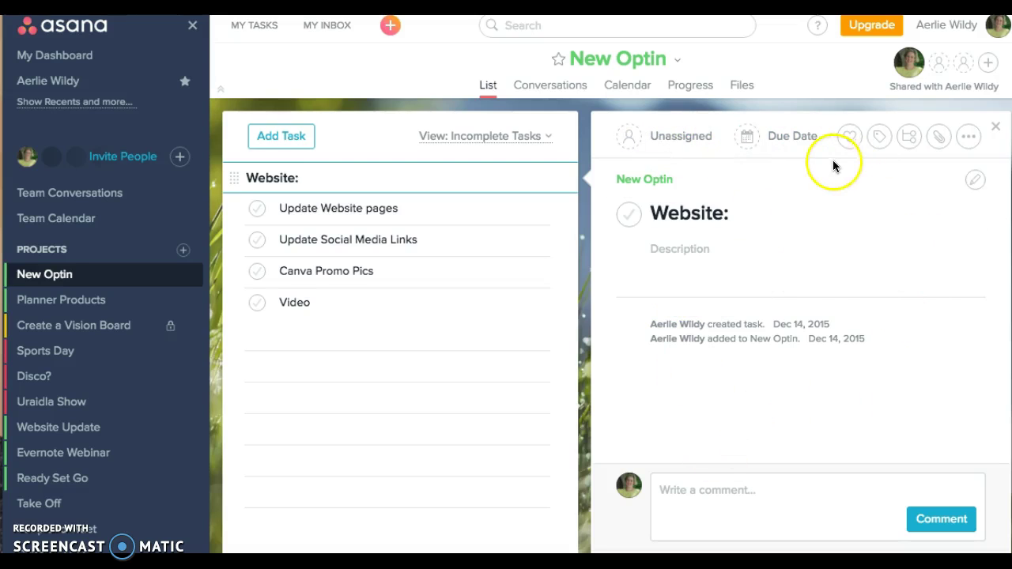
{"action": "left_click", "coordinate": [289, 208]}
{"action": "left_click", "coordinate": [298, 239]}
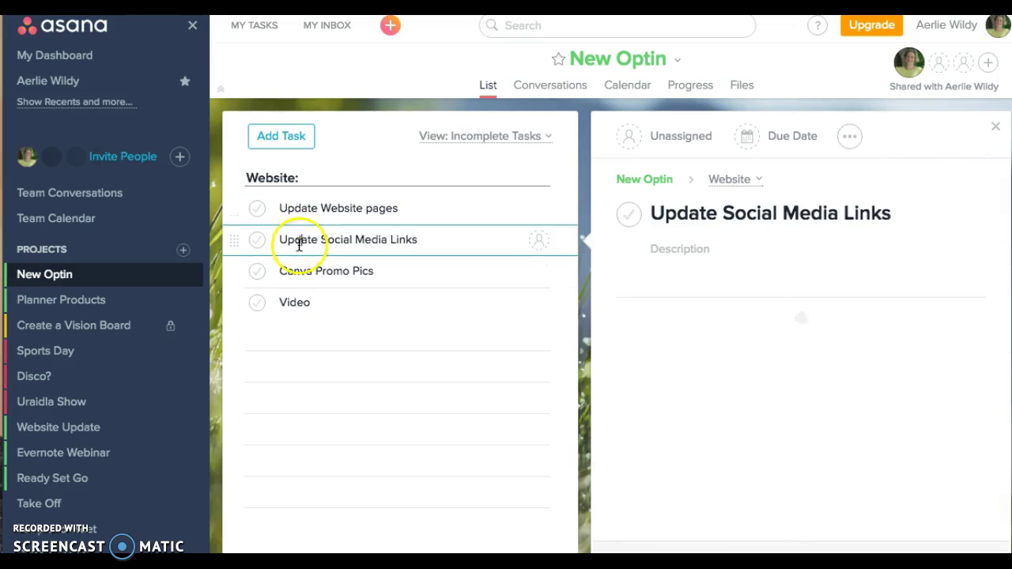
{"action": "left_click", "coordinate": [305, 269]}
{"action": "left_click", "coordinate": [306, 302]}
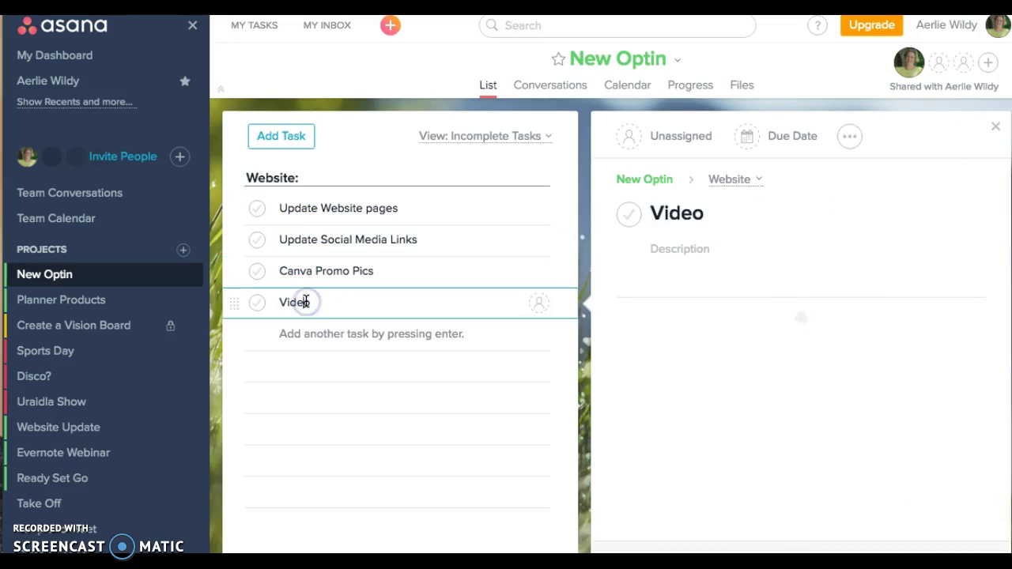
{"action": "left_click", "coordinate": [340, 204]}
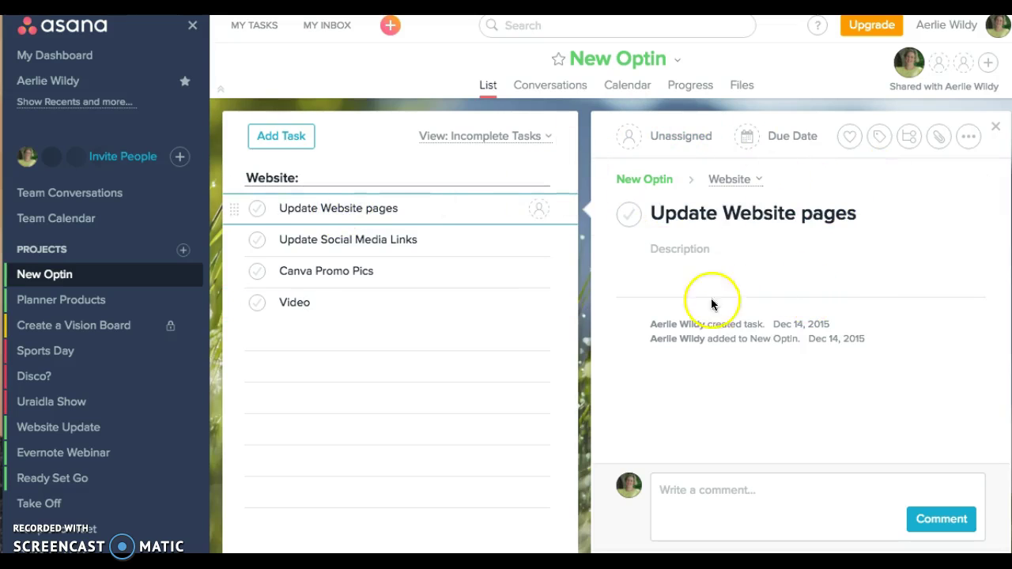
{"action": "left_click", "coordinate": [744, 248]}
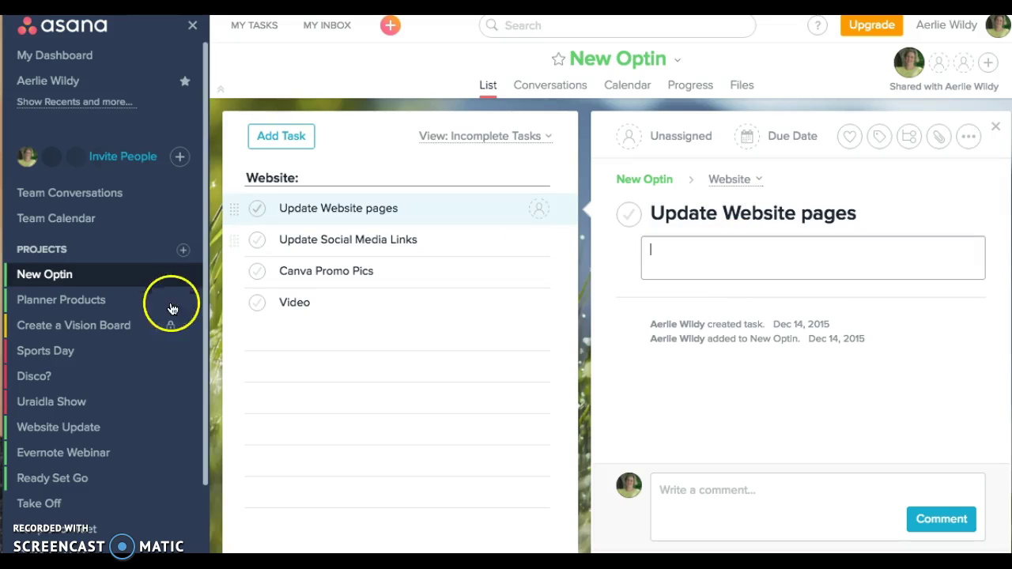
Return to the Product Development project and add a section named "Research:"
{"action": "scroll", "coordinate": [71, 427], "scroll_direction": "down", "scroll_amount": 3}
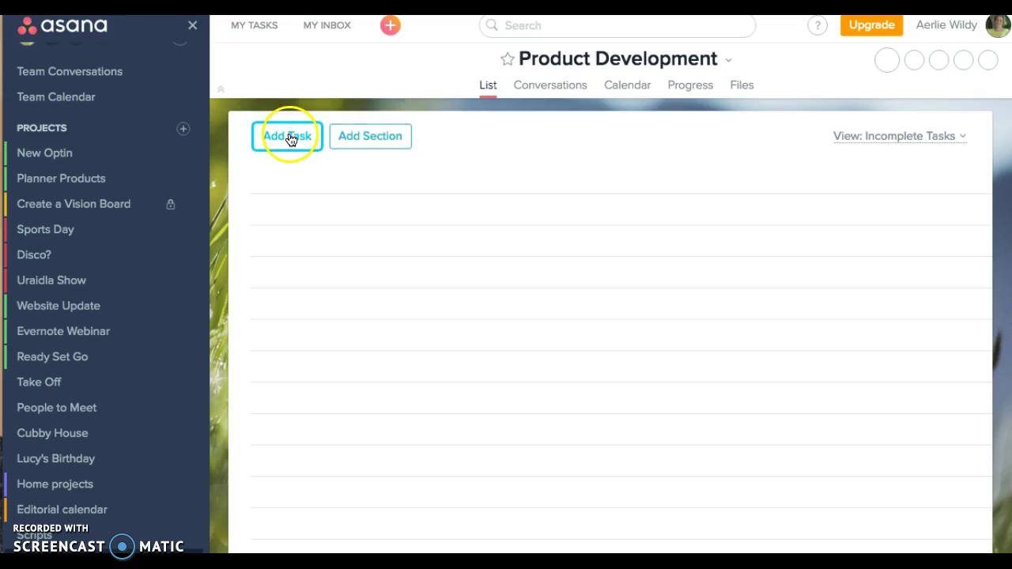
{"action": "left_click", "coordinate": [356, 139]}
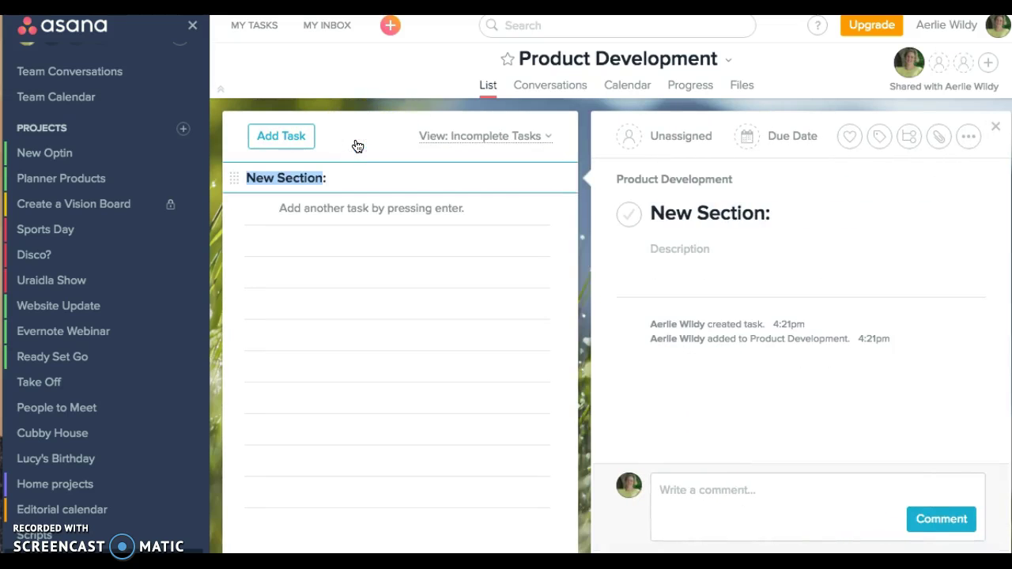
{"action": "type", "text": "Research:"}
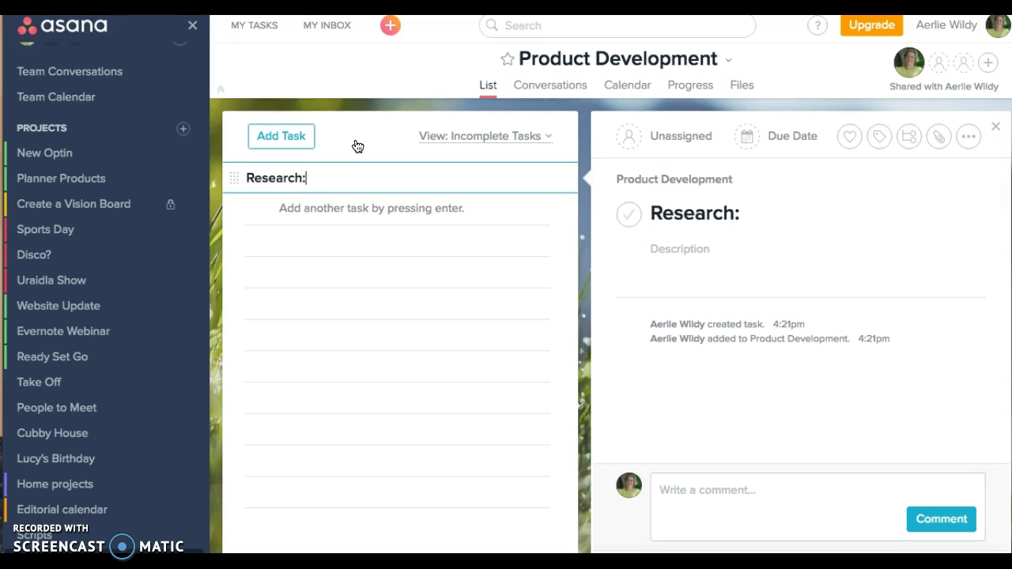
Add the task "Interview 10 relevant people" under the Research section, followed by a blank task row
{"action": "key", "text": "Return"}
{"action": "type", "text": "Intervi"}
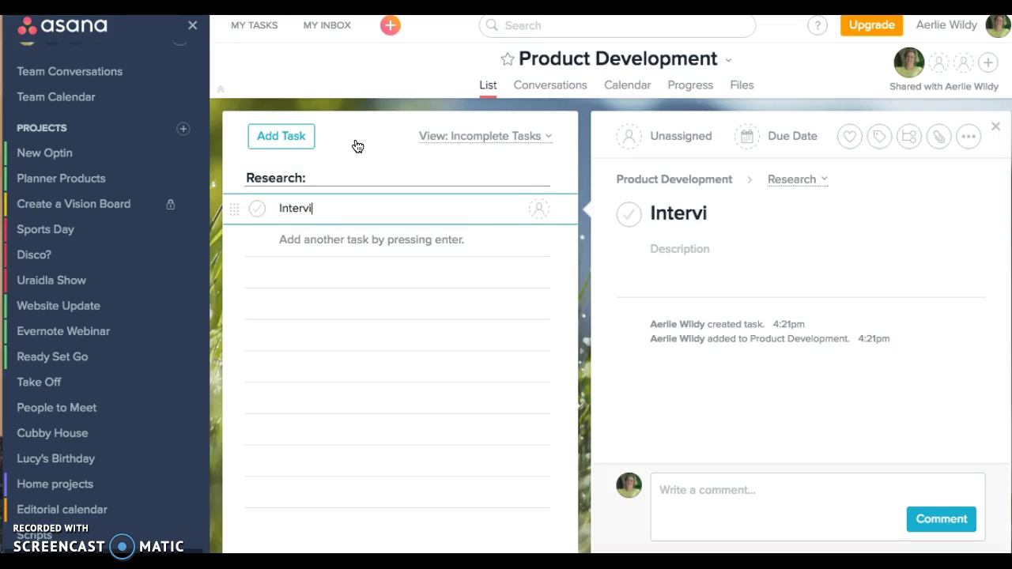
{"action": "type", "text": "ew 10"}
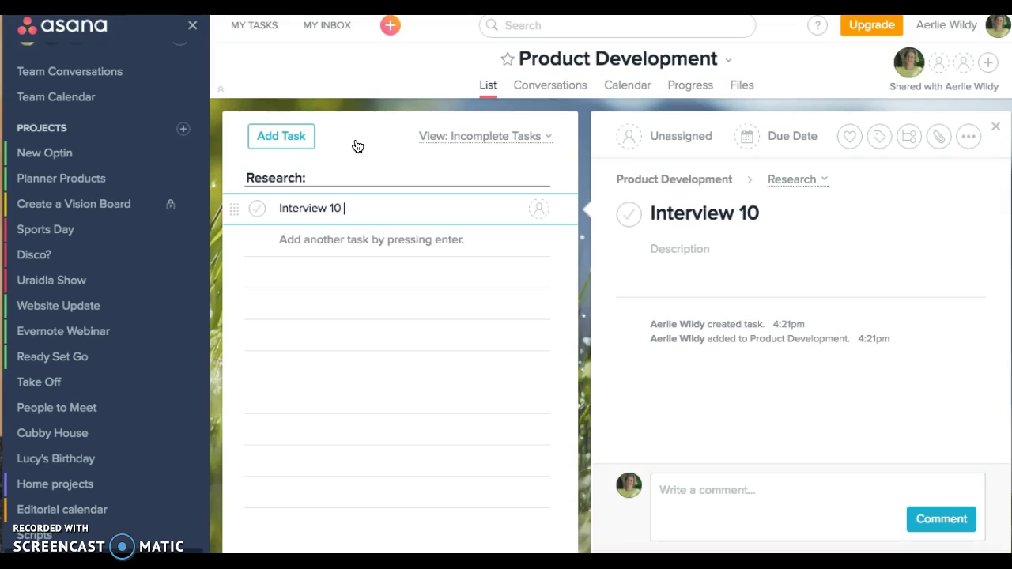
{"action": "type", "text": " relevant people"}
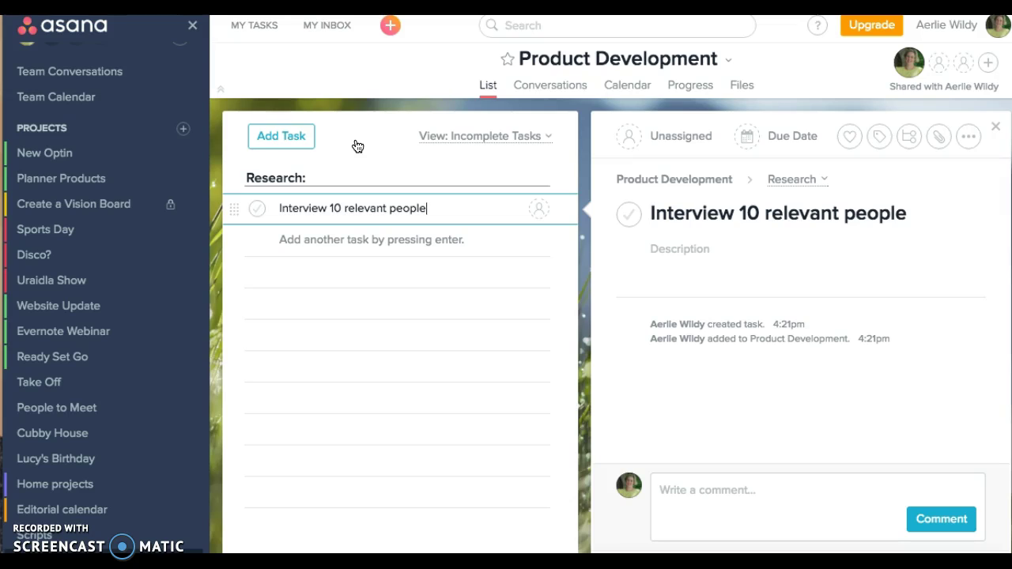
{"action": "key", "text": "Return"}
Set the interview task's due date to April 29, 2016 and assign it to the account owner
{"action": "left_click", "coordinate": [373, 207]}
{"action": "left_click", "coordinate": [877, 206]}
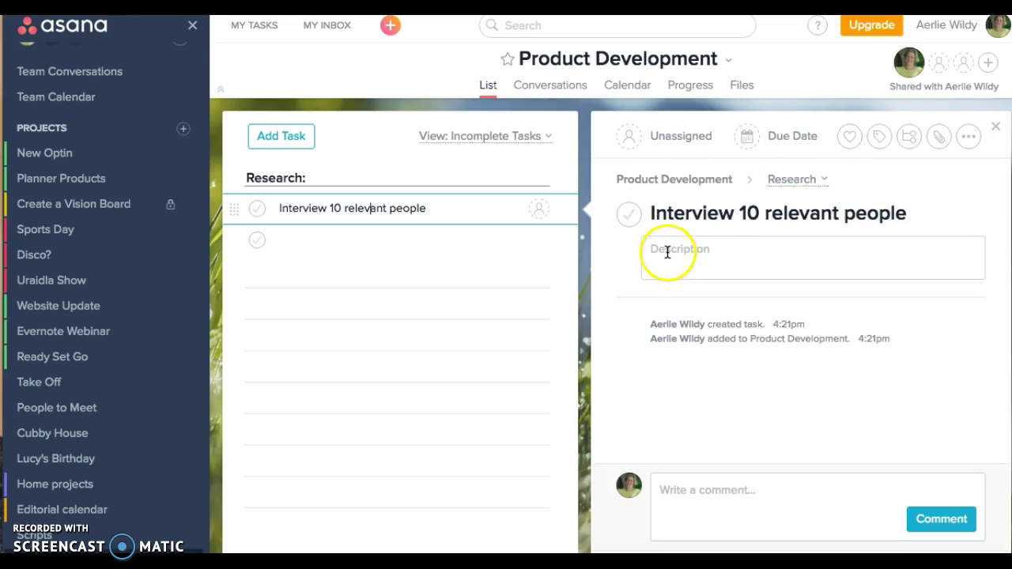
{"action": "left_click", "coordinate": [767, 133]}
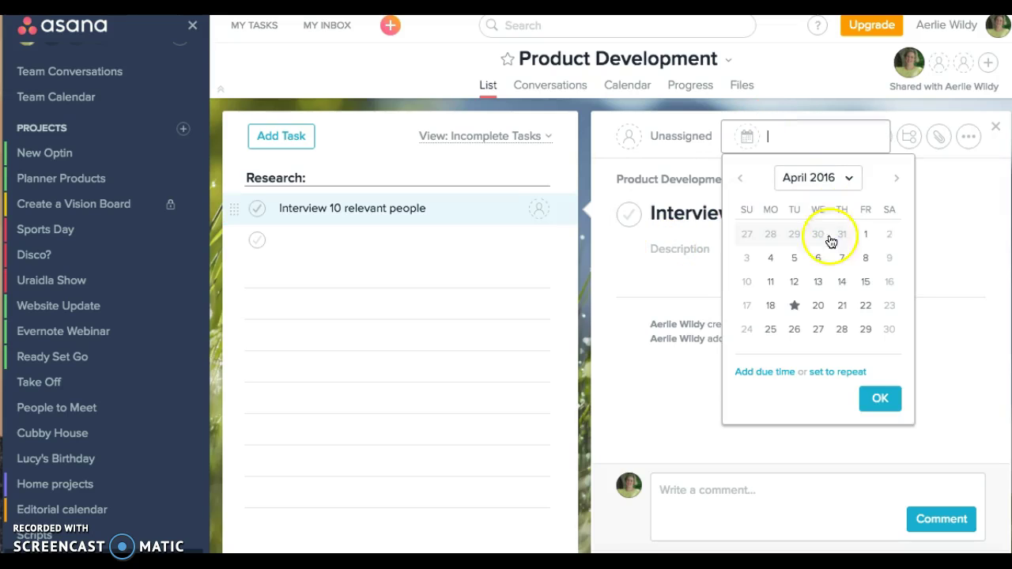
{"action": "left_click", "coordinate": [865, 329]}
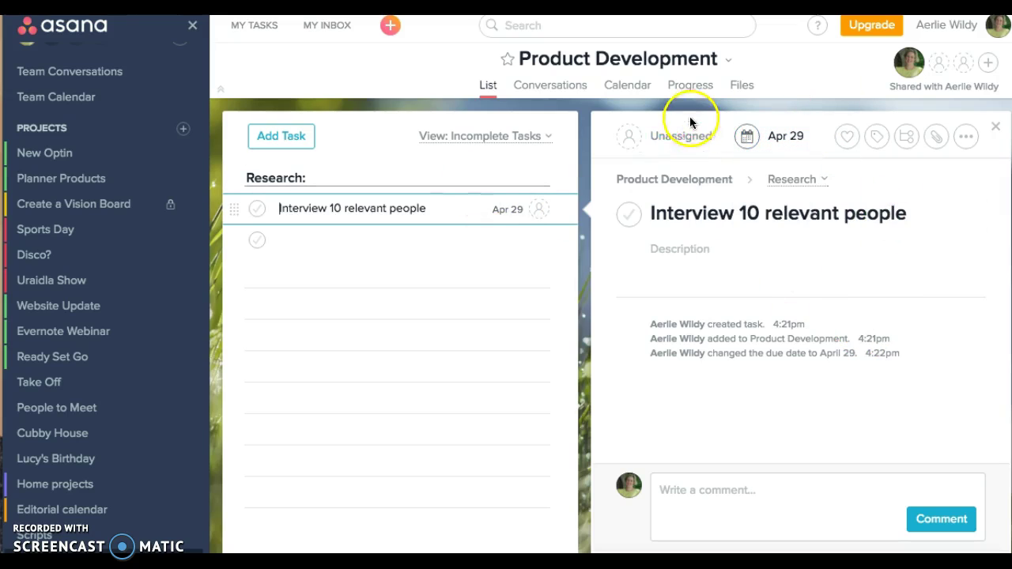
{"action": "left_click", "coordinate": [656, 135]}
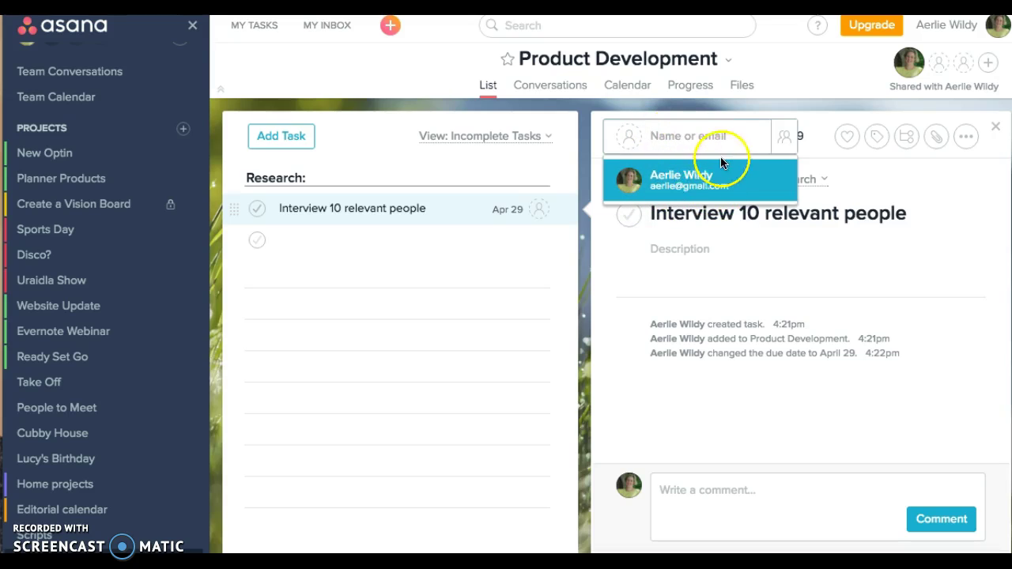
{"action": "left_click", "coordinate": [684, 181]}
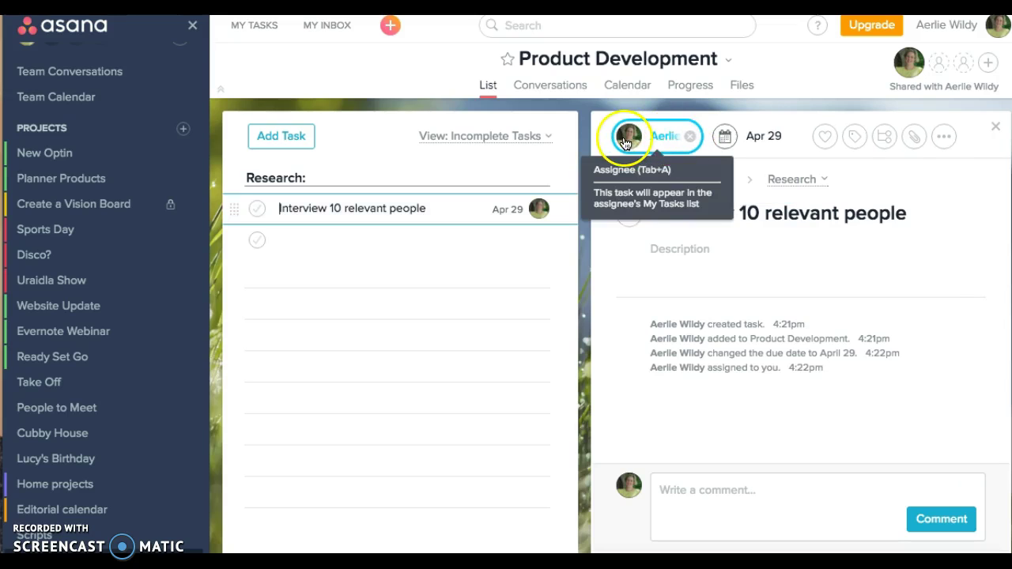
Enter "Interview 10 people who resonate with the callout" as the interview task's description
{"action": "left_click", "coordinate": [692, 256]}
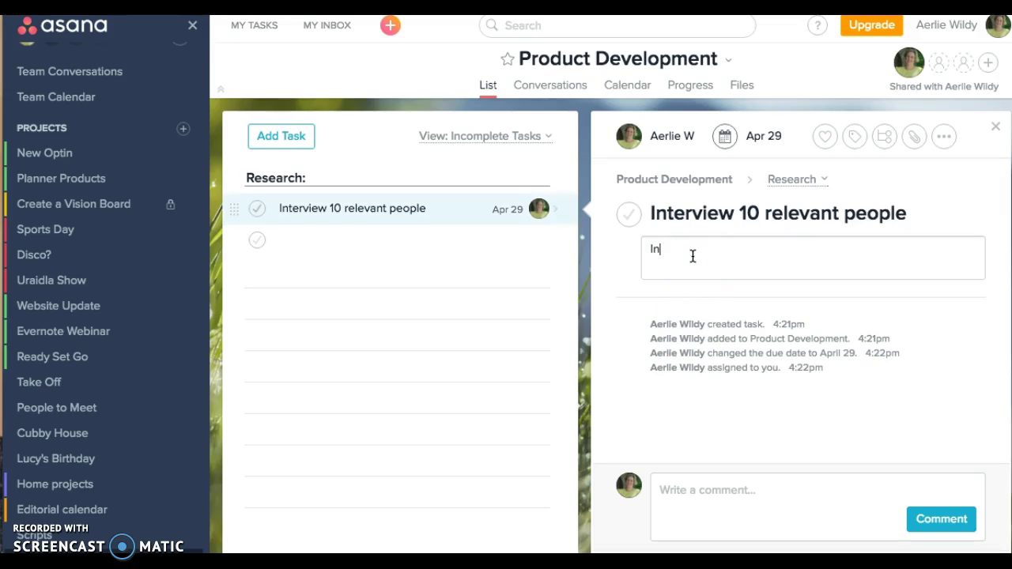
{"action": "type", "text": "Interview 10 people who resonate wit"}
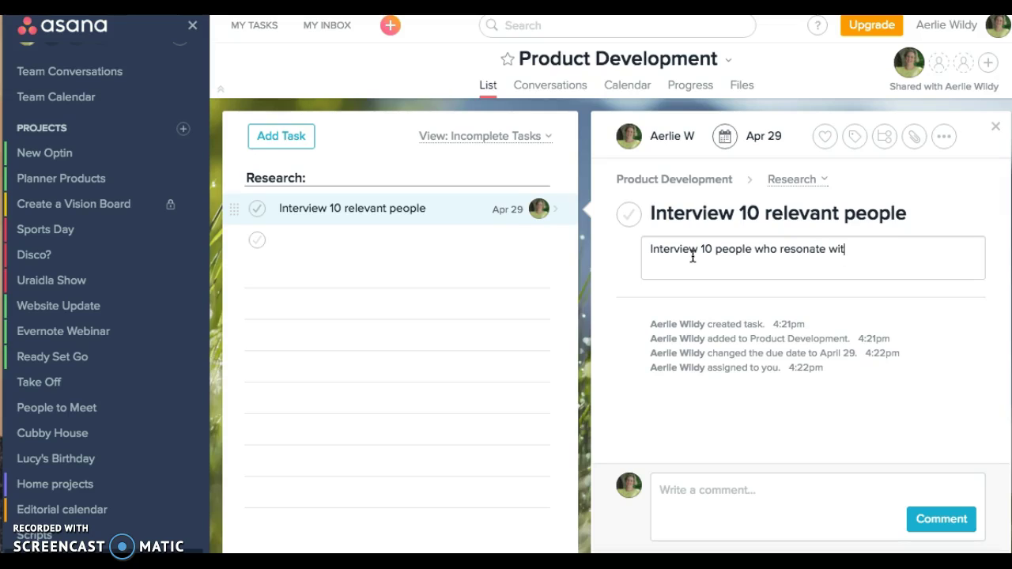
{"action": "type", "text": "h the in"}
{"action": "key", "text": "BackSpace"}
{"action": "type", "text": "callout"}
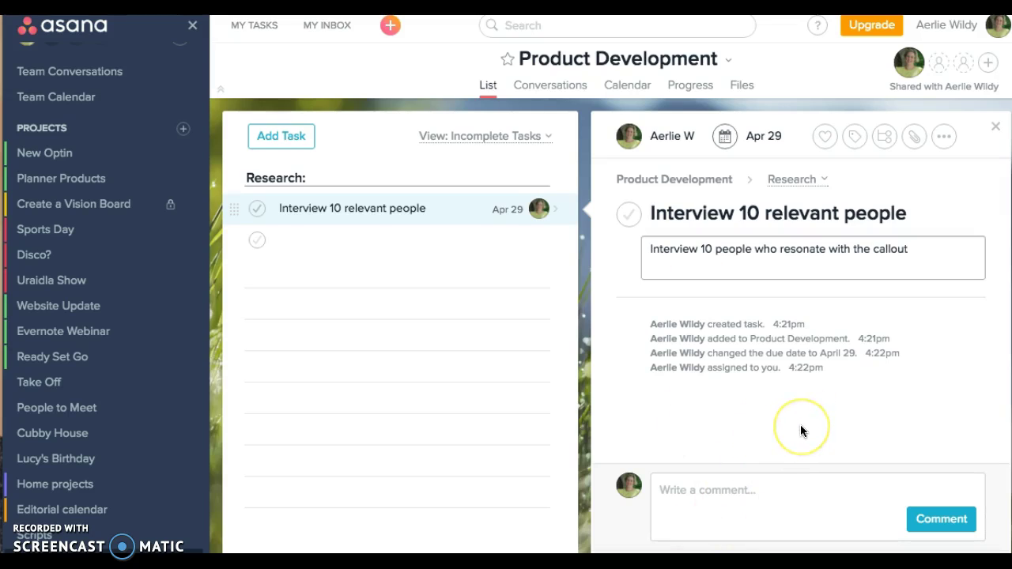
{"action": "key", "text": "Return"}
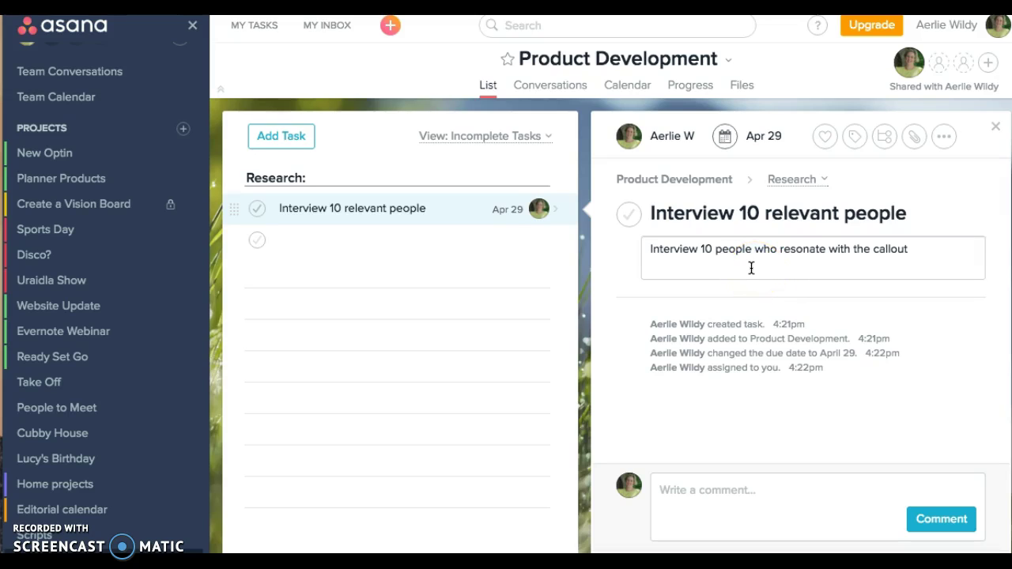
Add the tasks "Design interview questions" and "Collate the information" under the Research section
{"action": "left_click", "coordinate": [367, 250]}
{"action": "type", "text": "D"}
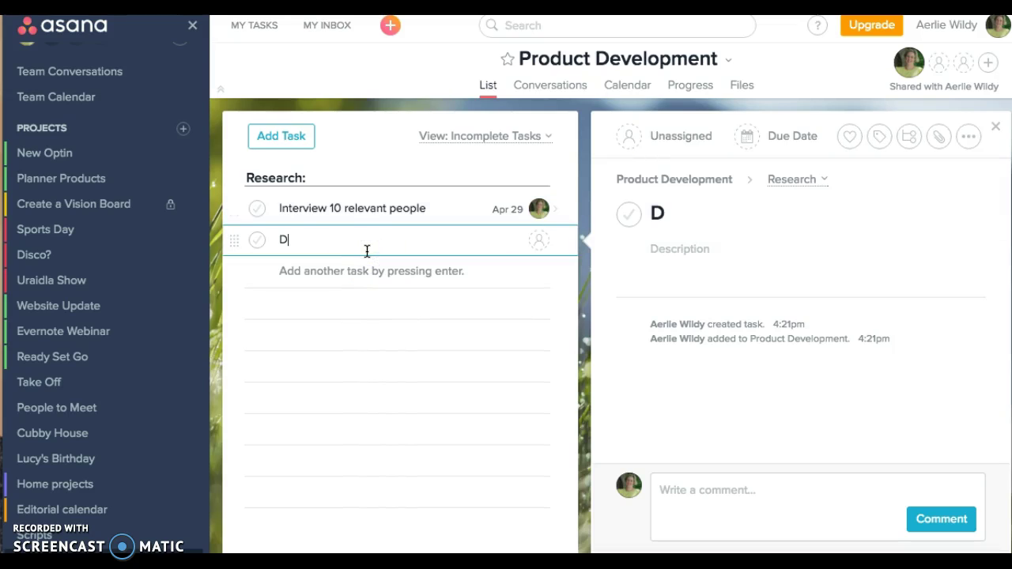
{"action": "type", "text": "esign interv"}
{"action": "key", "text": "BackSpace"}
{"action": "type", "text": "rview questions"}
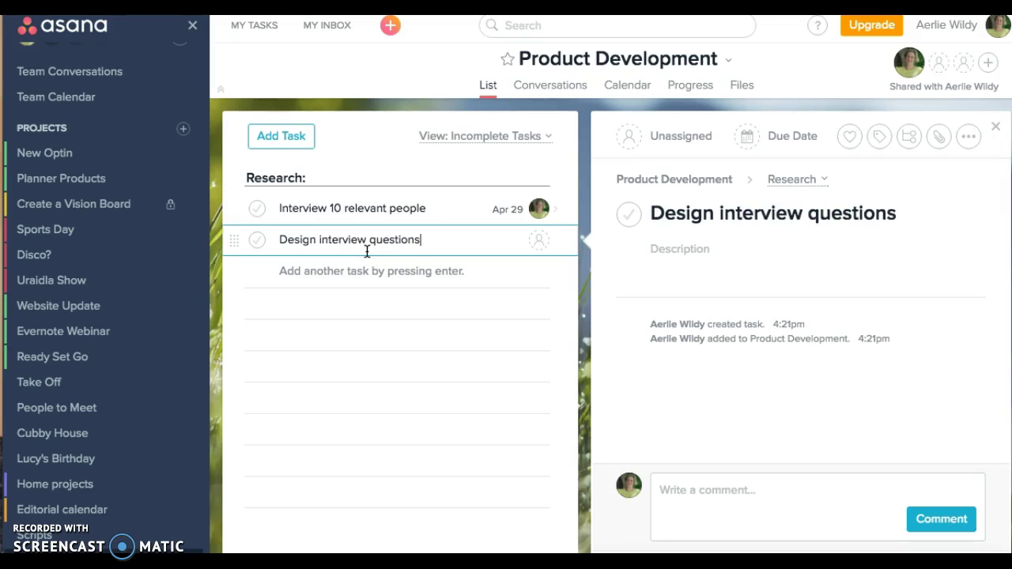
{"action": "key", "text": "Return"}
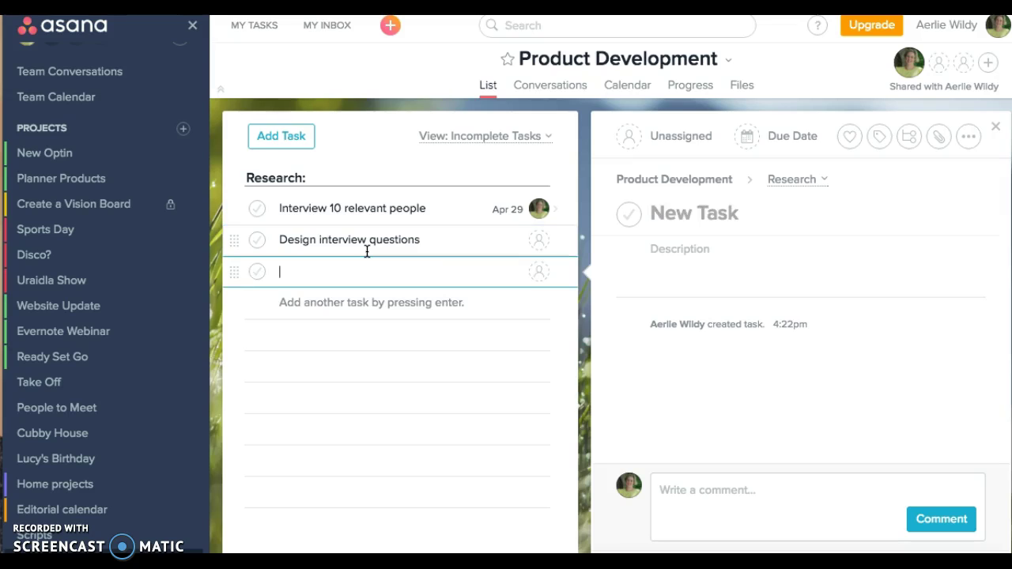
{"action": "type", "text": "Collate the information"}
{"action": "key", "text": "Return"}
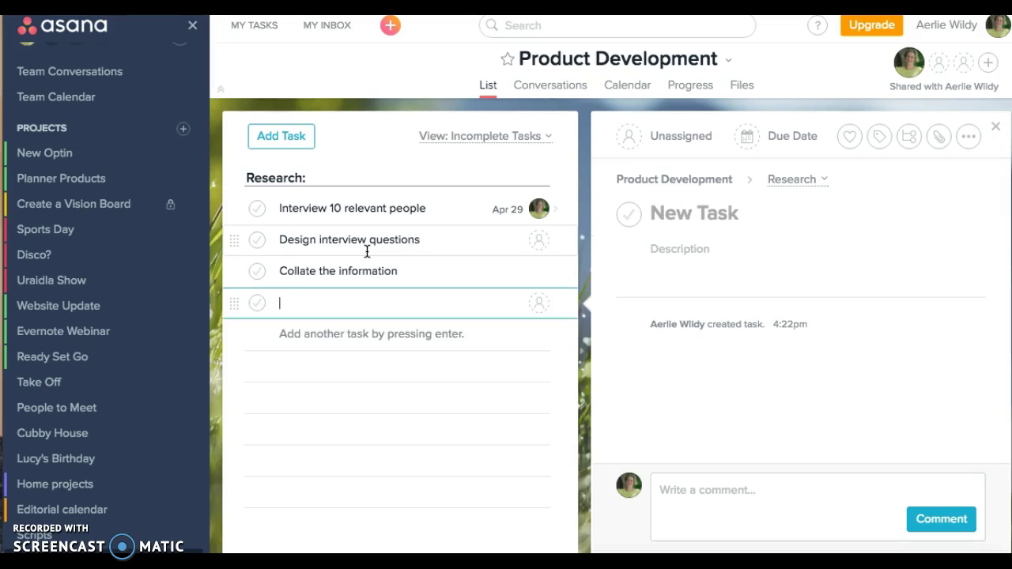
Add a section named "Main Features:" below the Research tasks and put the task "Offer" in it
{"action": "type", "text": "D"}
{"action": "key", "text": "BackSpace"}
{"action": "type", "text": "Set out main"}
{"action": "key", "text": "BackSpace"}
{"action": "key", "text": "BackSpace"}
{"action": "key", "text": "BackSpace"}
{"action": "key", "text": "BackSpace"}
{"action": "key", "text": "BackSpace"}
{"action": "key", "text": "BackSpace"}
{"action": "key", "text": "BackSpace"}
{"action": "key", "text": "BackSpace"}
{"action": "key", "text": "BackSpace"}
{"action": "key", "text": "BackSpace"}
{"action": "key", "text": "BackSpace"}
{"action": "key", "text": "BackSpace"}
{"action": "type", "text": "Main Features:"}
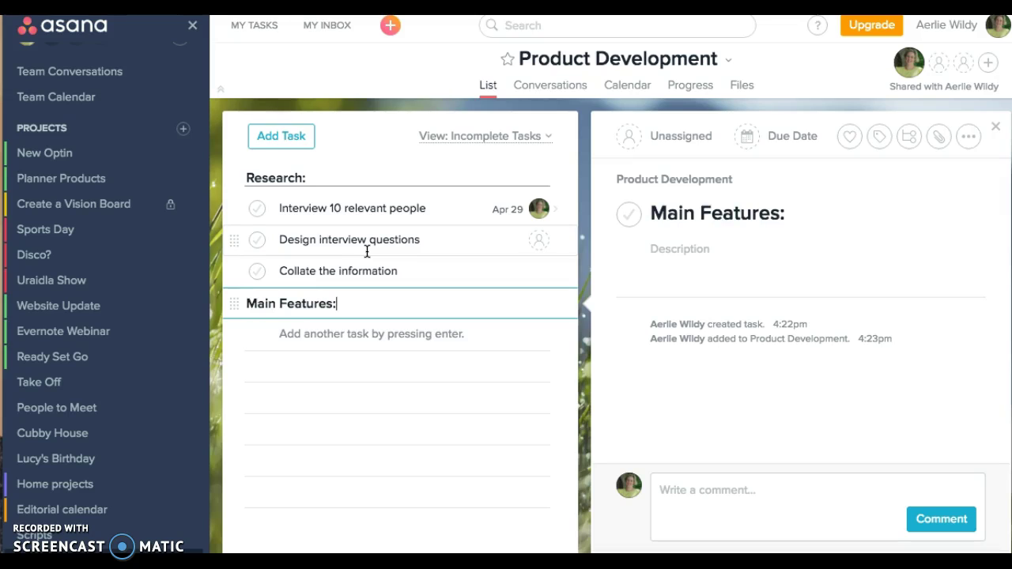
{"action": "key", "text": "Return"}
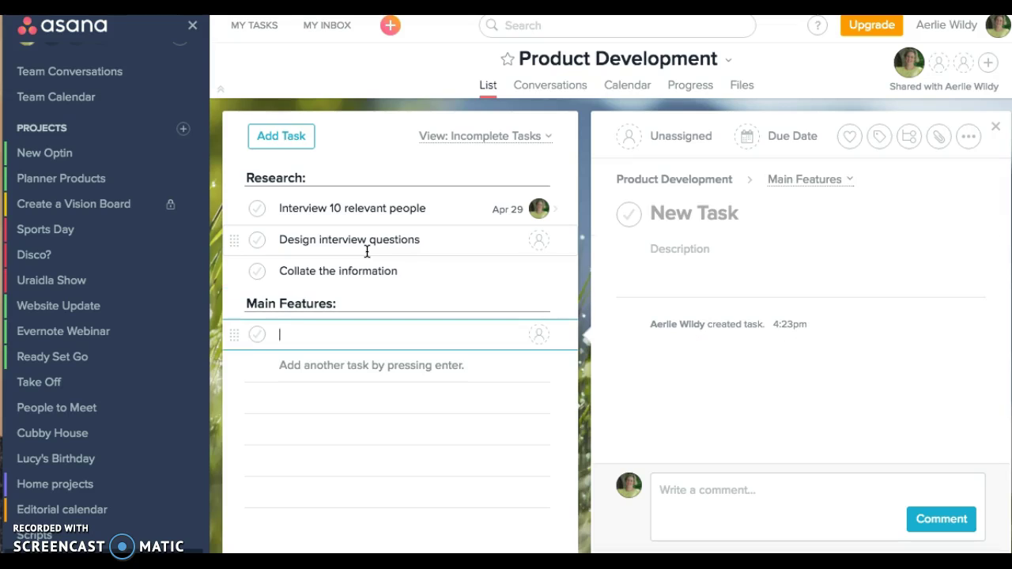
{"action": "type", "text": "Offer"}
{"action": "key", "text": "Return"}
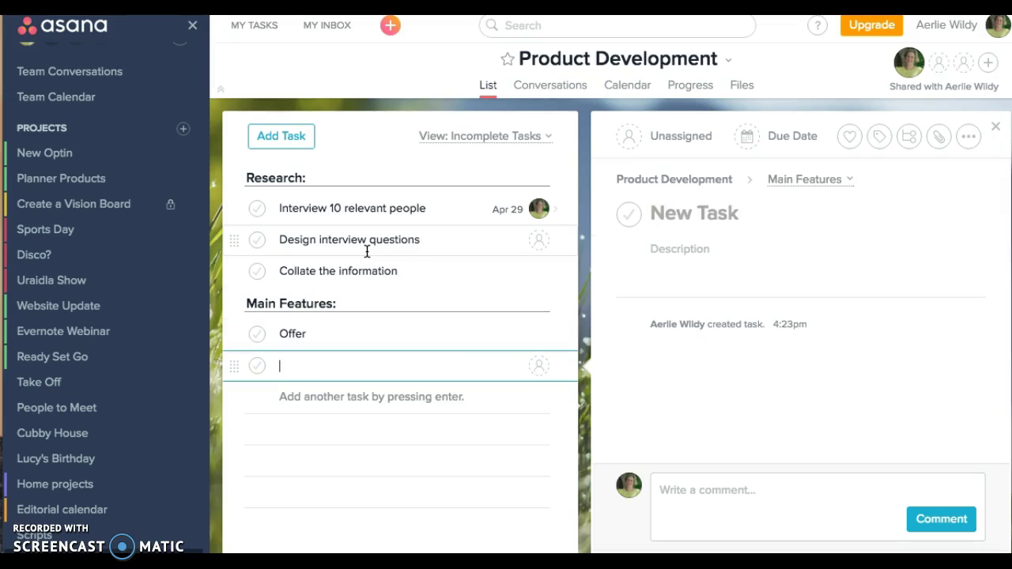
Look through the details of the interview task and the Design interview questions task
{"action": "left_click", "coordinate": [330, 302]}
{"action": "left_click", "coordinate": [778, 404]}
{"action": "left_click", "coordinate": [452, 235]}
{"action": "left_click", "coordinate": [402, 210]}
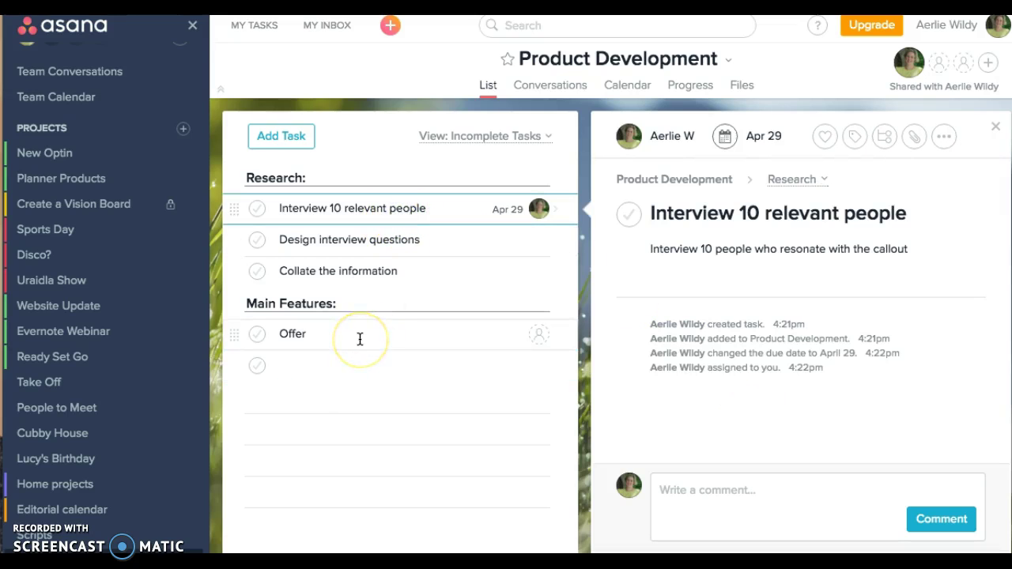
{"action": "left_click", "coordinate": [355, 239]}
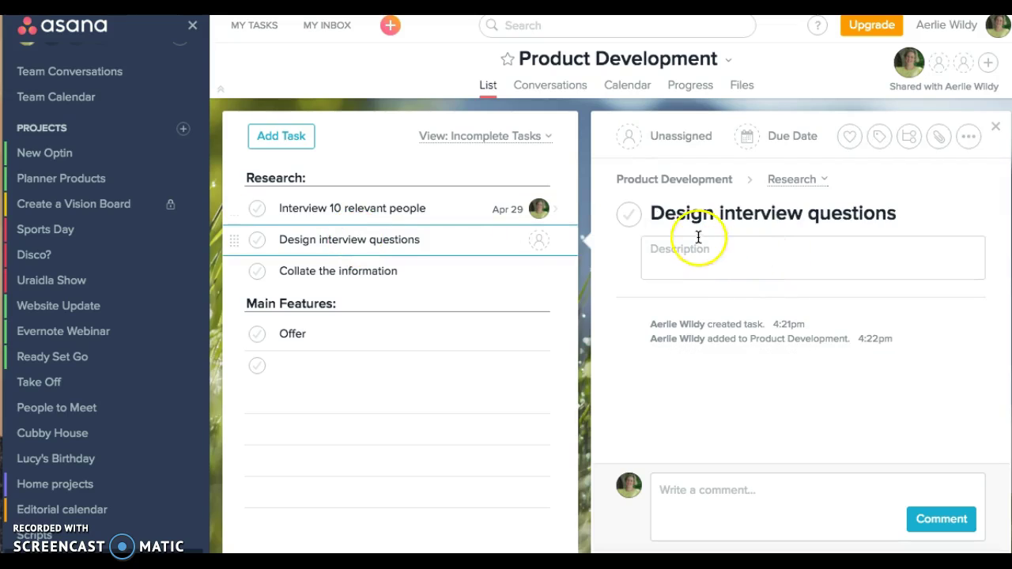
Add the subtasks "Post in Group 1" and "Post in Group 2" to the interview task, followed by a blank subtask row
{"action": "left_click", "coordinate": [370, 208]}
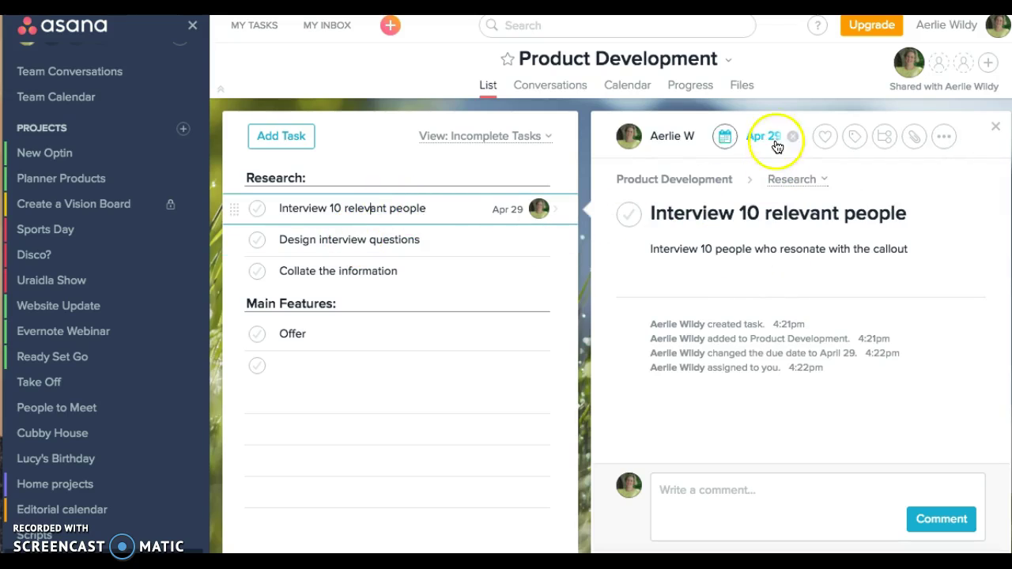
{"action": "left_click", "coordinate": [882, 139]}
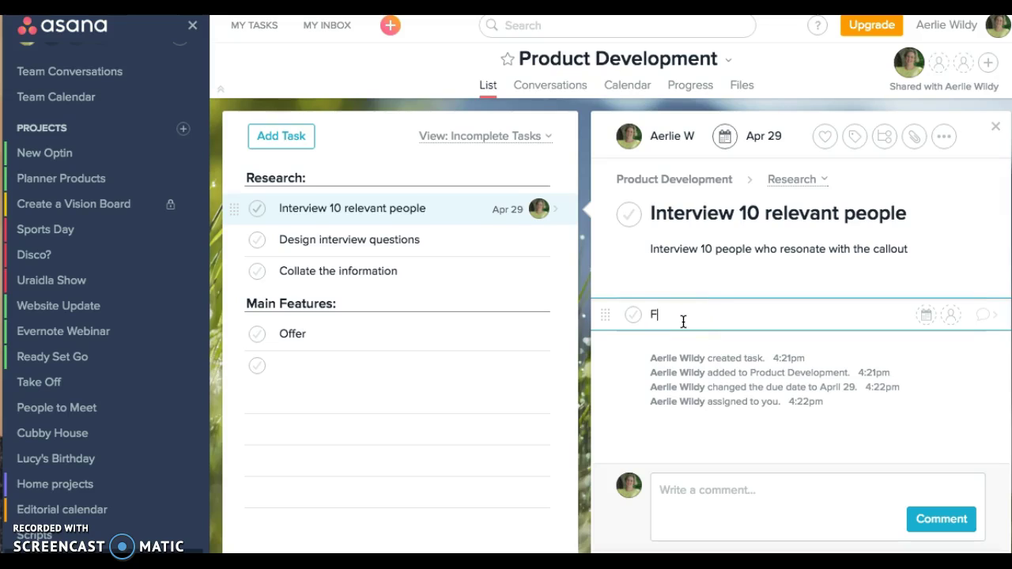
{"action": "type", "text": "Post in Group 1"}
{"action": "key", "text": "Return"}
{"action": "type", "text": "Ppo"}
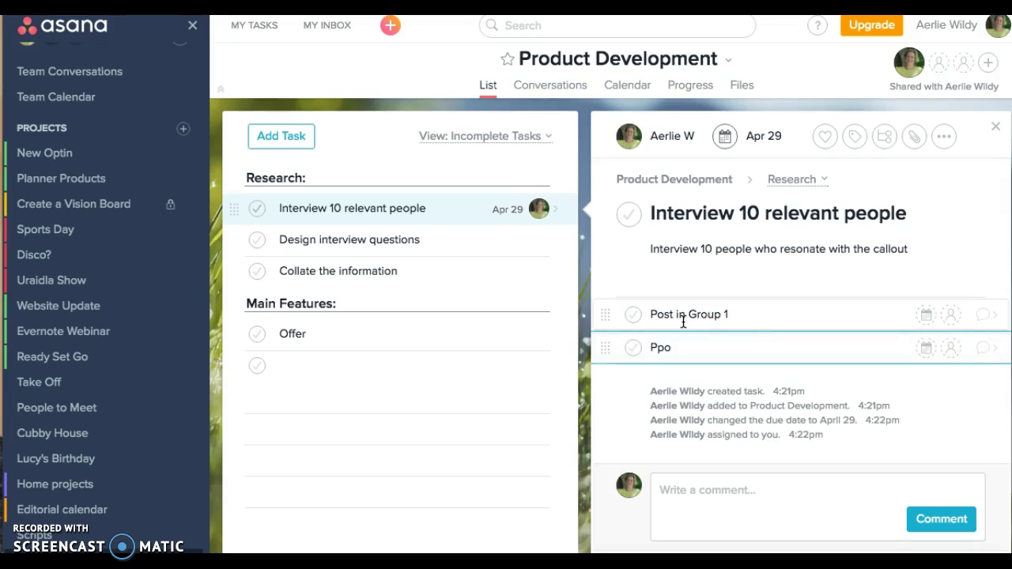
{"action": "key", "text": "BackSpace"}
{"action": "key", "text": "BackSpace"}
{"action": "type", "text": "ost in Group2"}
{"action": "key", "text": "Return"}
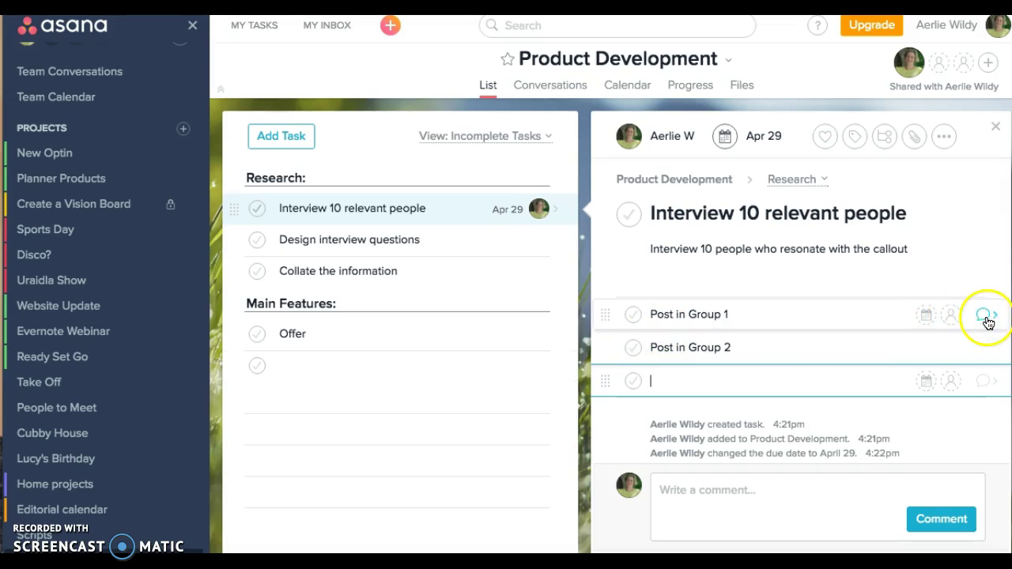
Post the comment "Let me know when there are 10 people signed up" on the interview task
{"action": "left_click", "coordinate": [714, 508]}
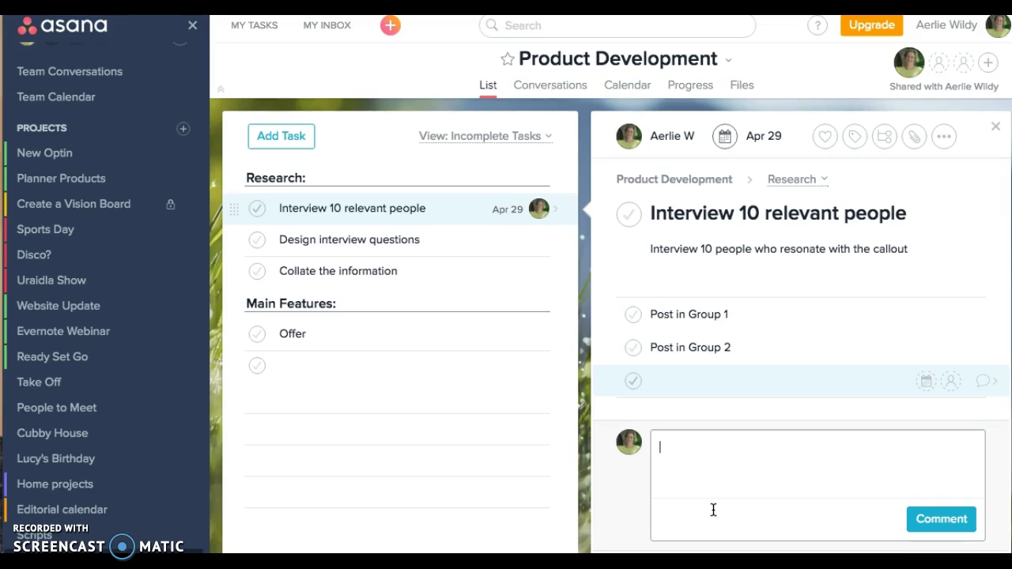
{"action": "type", "text": "Let me know whe"}
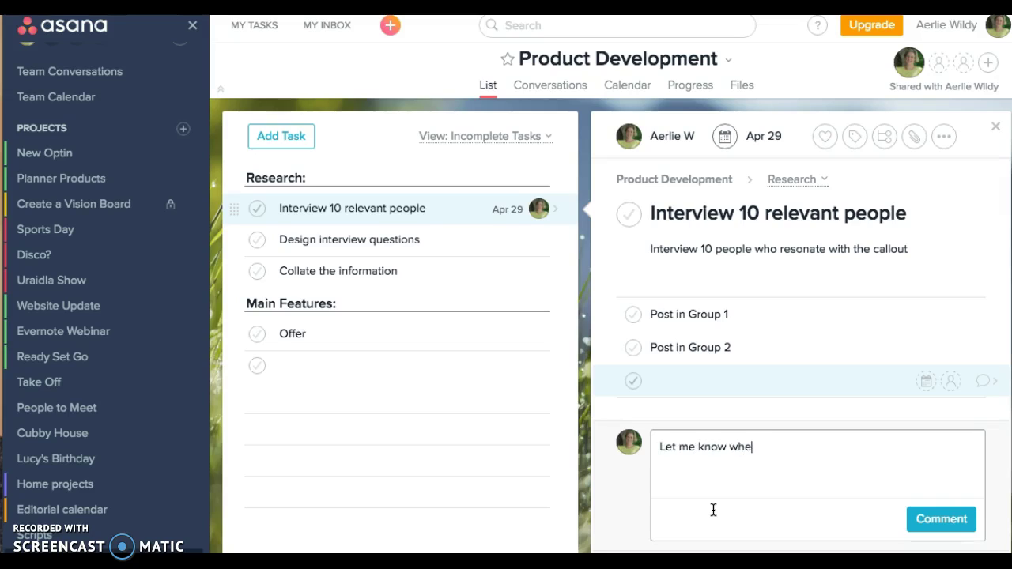
{"action": "type", "text": "n there are 10 people"}
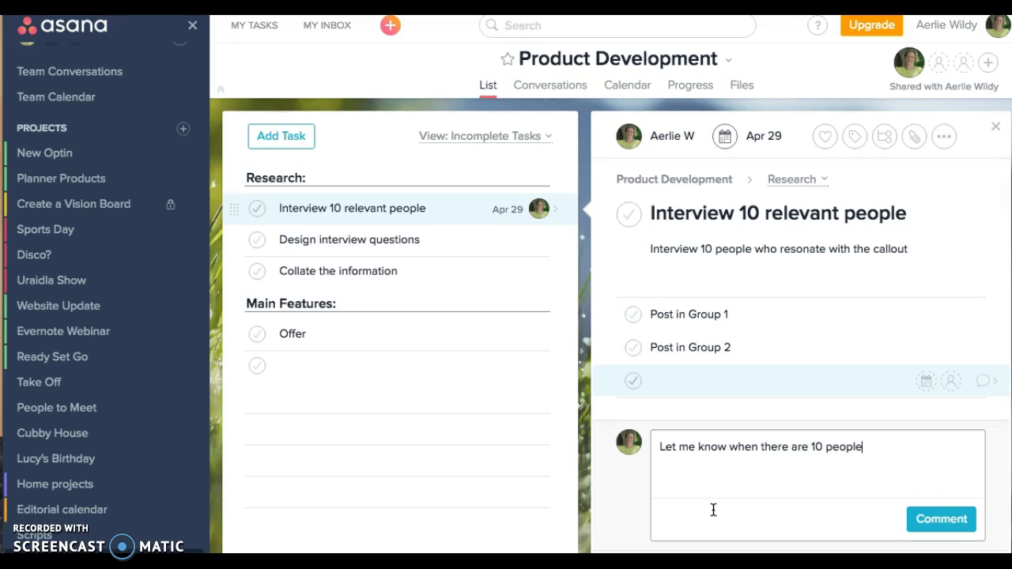
{"action": "type", "text": " signed up"}
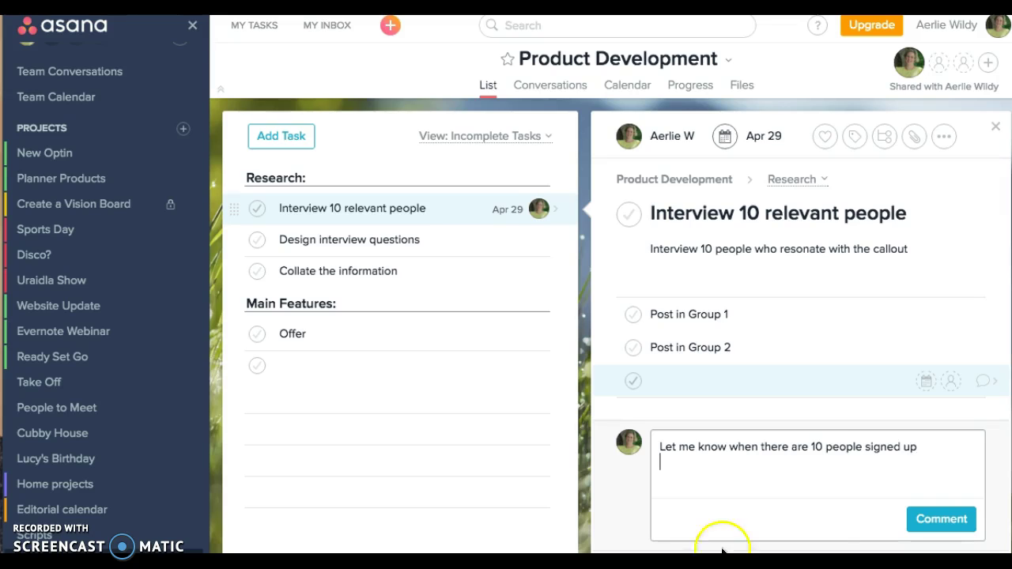
{"action": "left_click", "coordinate": [939, 518]}
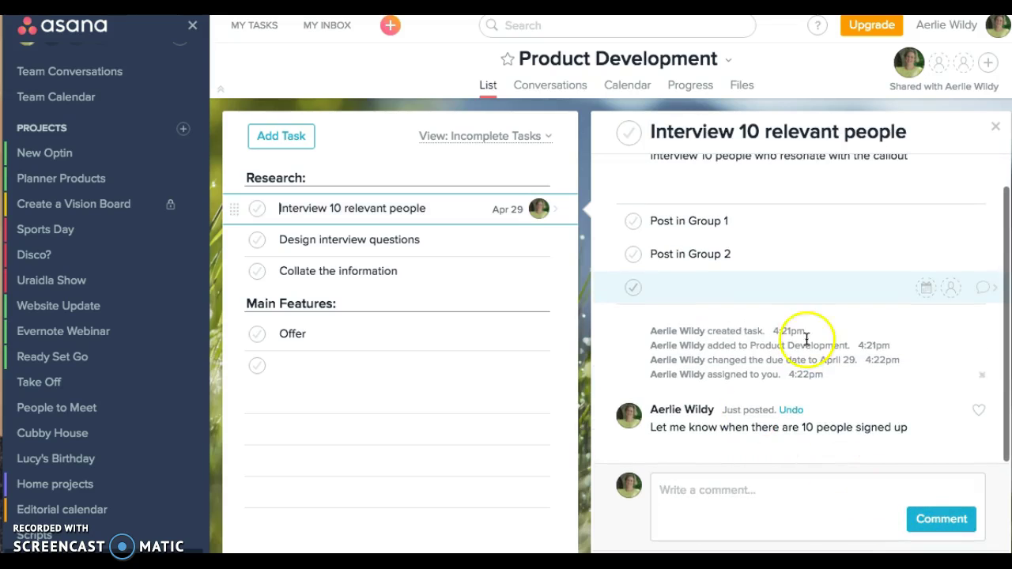
Examine the interview task's activity history, posted comment, comment field and due date
{"action": "left_click", "coordinate": [746, 462]}
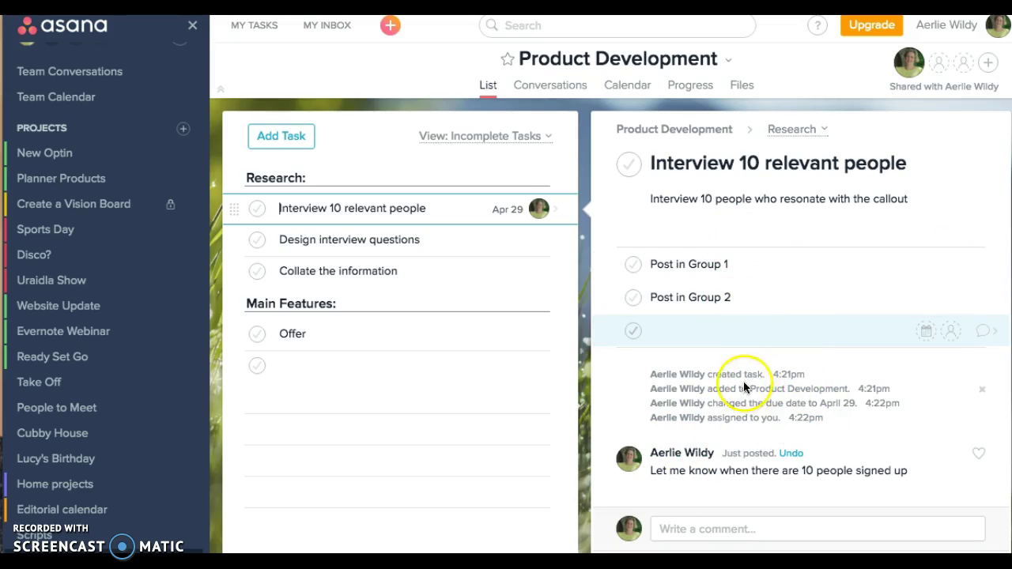
{"action": "left_click", "coordinate": [688, 393]}
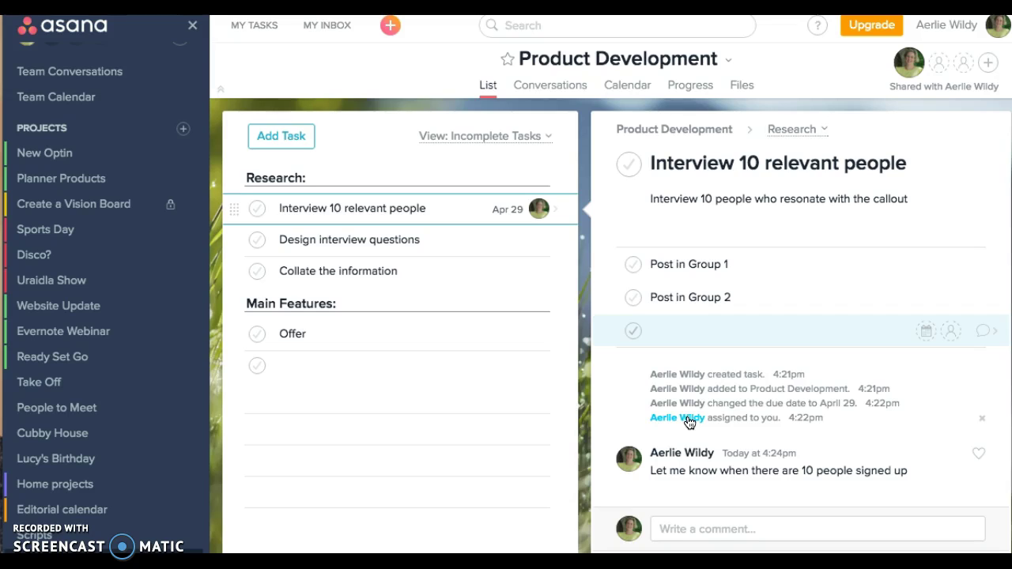
{"action": "left_click", "coordinate": [699, 399]}
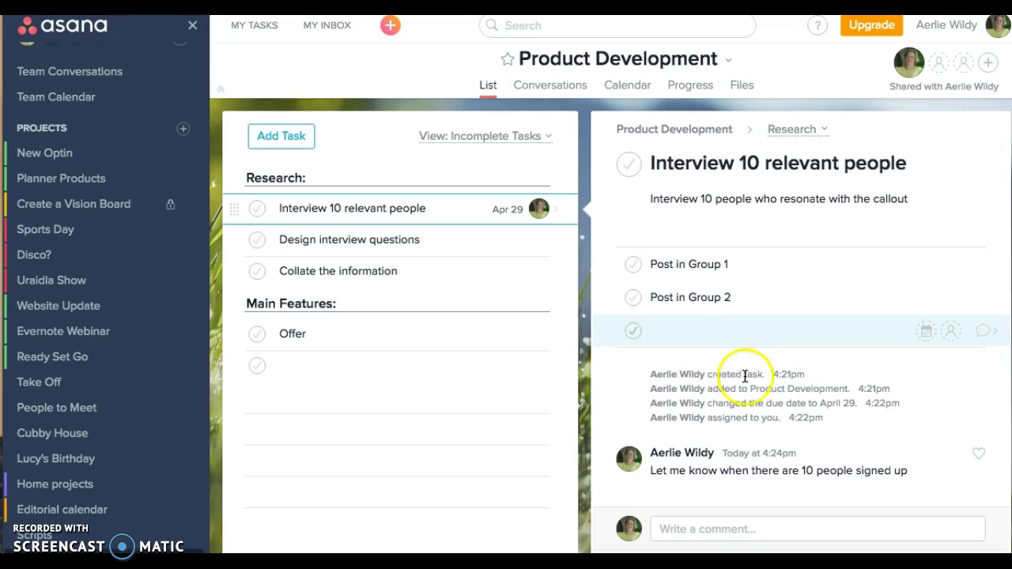
{"action": "left_click", "coordinate": [689, 529]}
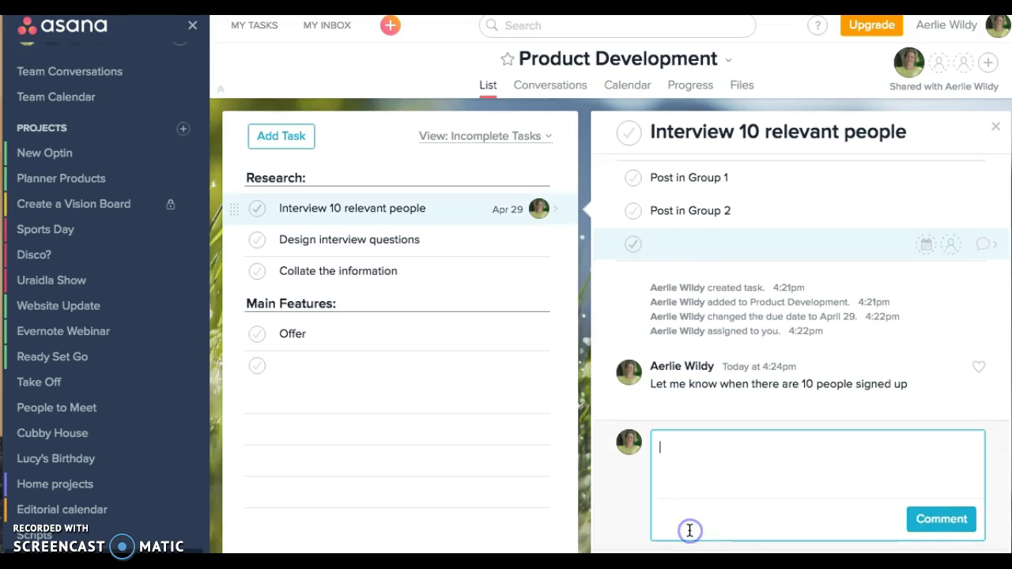
{"action": "left_click", "coordinate": [756, 336]}
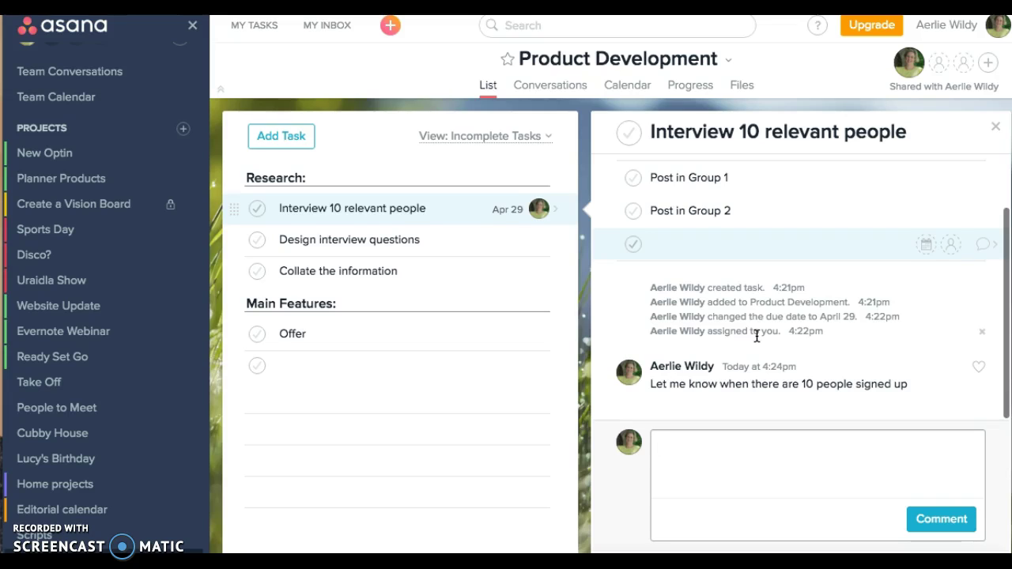
{"action": "left_click", "coordinate": [751, 298]}
{"action": "left_click", "coordinate": [731, 358]}
{"action": "scroll", "coordinate": [730, 358], "scroll_direction": "up", "scroll_amount": 5}
{"action": "left_click", "coordinate": [871, 186]}
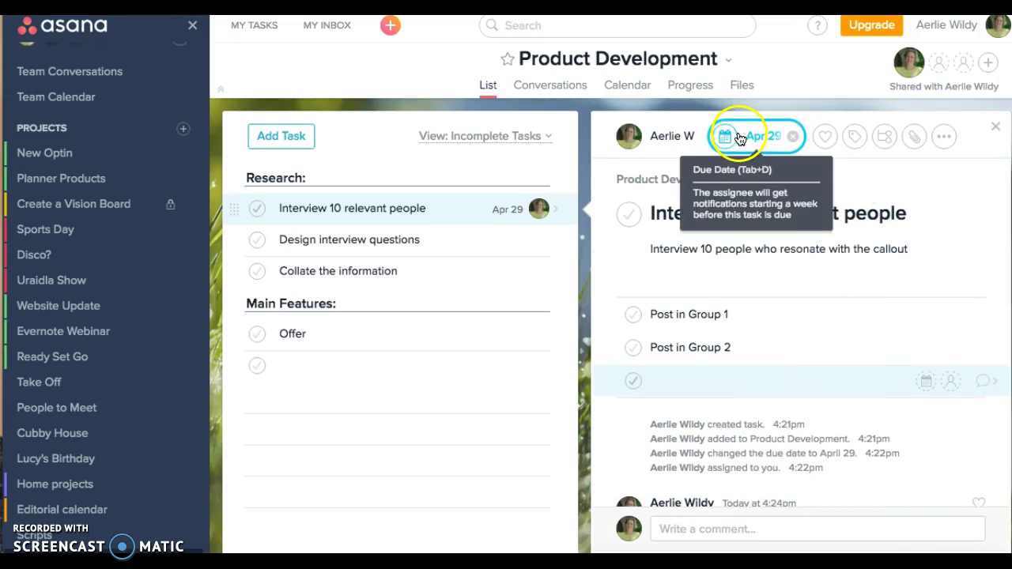
Review the interview task's file attachment sources and its additional task actions, such as merging duplicates
{"action": "left_click", "coordinate": [914, 136]}
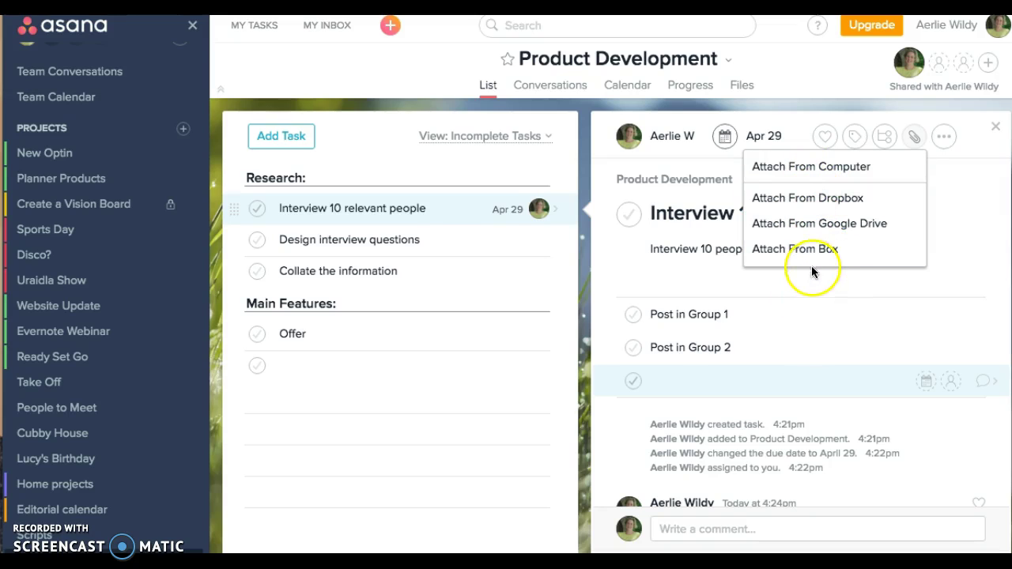
{"action": "left_click", "coordinate": [770, 421]}
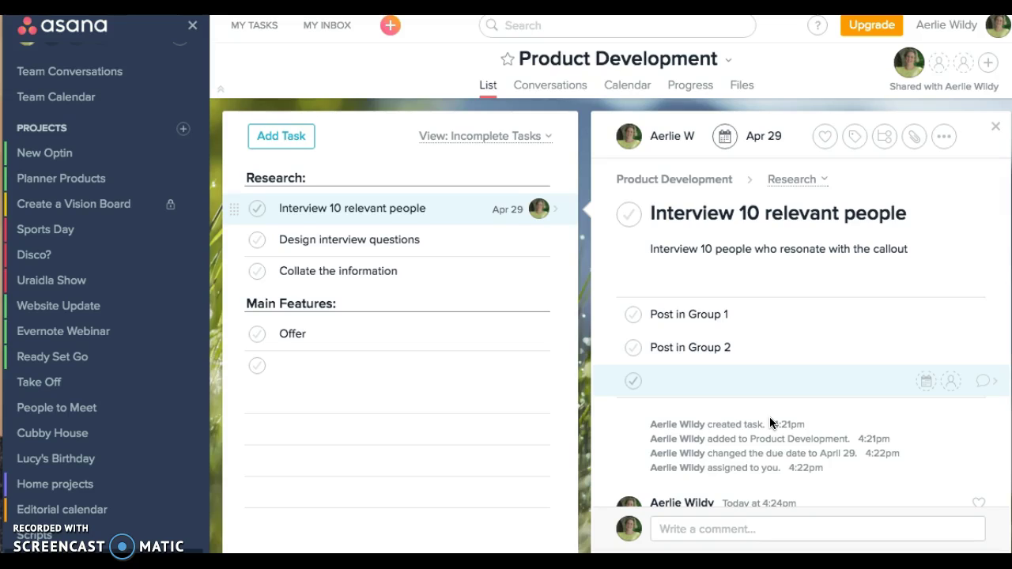
{"action": "left_click", "coordinate": [944, 139]}
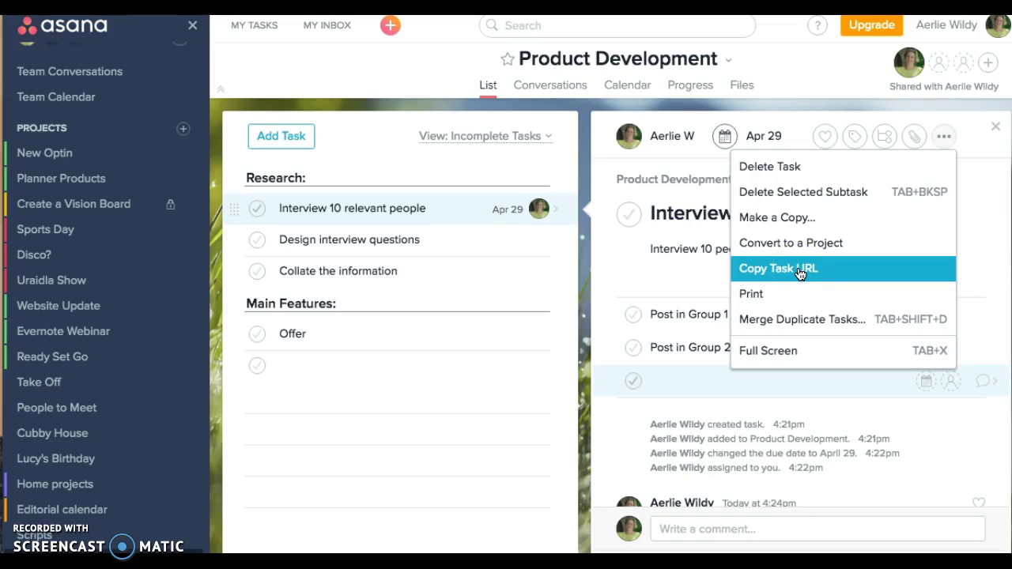
{"action": "left_click", "coordinate": [758, 320]}
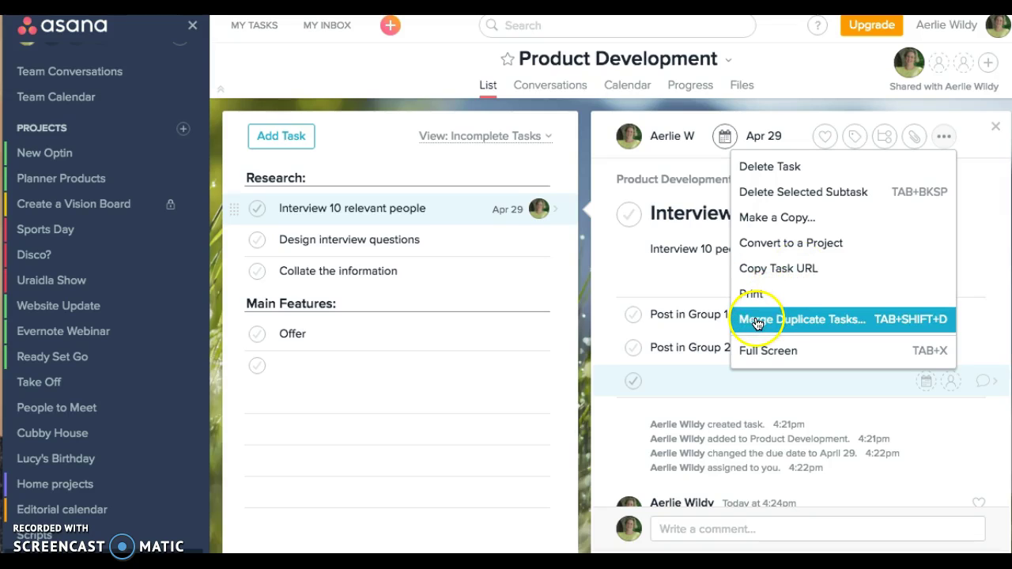
{"action": "left_click", "coordinate": [675, 299]}
Open the Product Development project's Conversations view
{"action": "scroll", "coordinate": [858, 361], "scroll_direction": "down", "scroll_amount": 1}
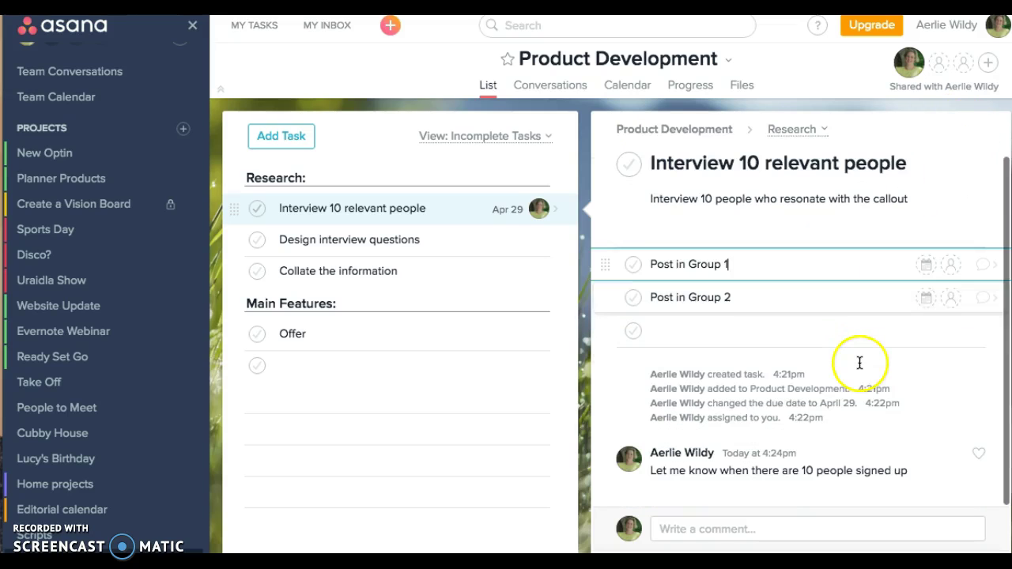
{"action": "scroll", "coordinate": [771, 301], "scroll_direction": "up", "scroll_amount": 1}
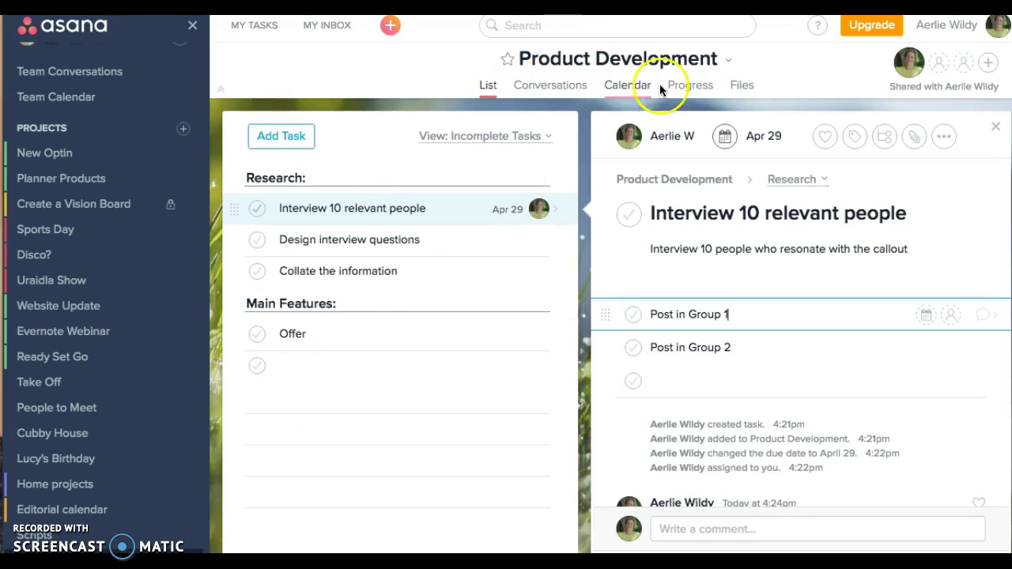
{"action": "left_click", "coordinate": [551, 92]}
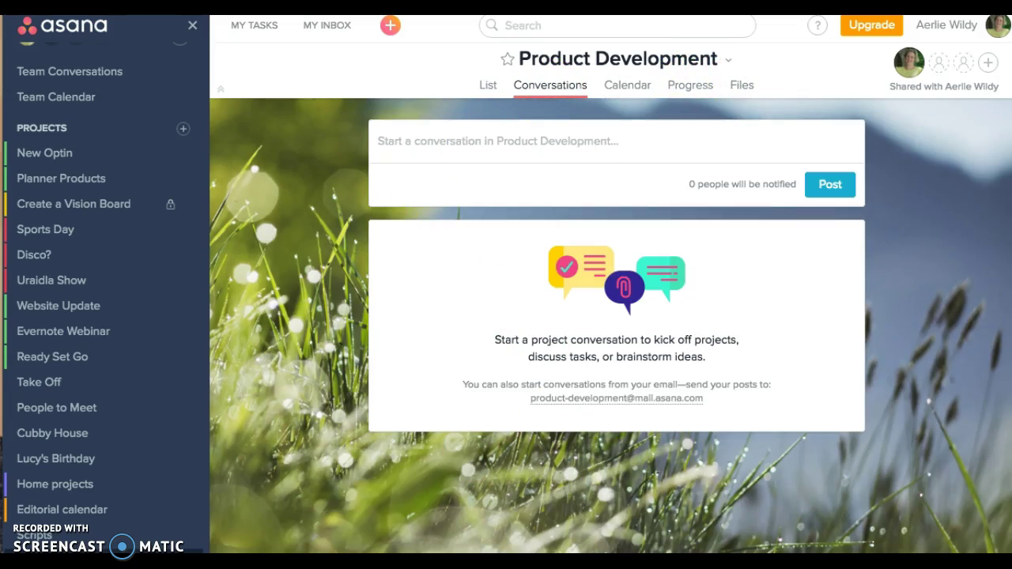
Review the Product Development project's Calendar, Progress and Files views, including the status options and task progress chart
{"action": "left_click", "coordinate": [622, 92]}
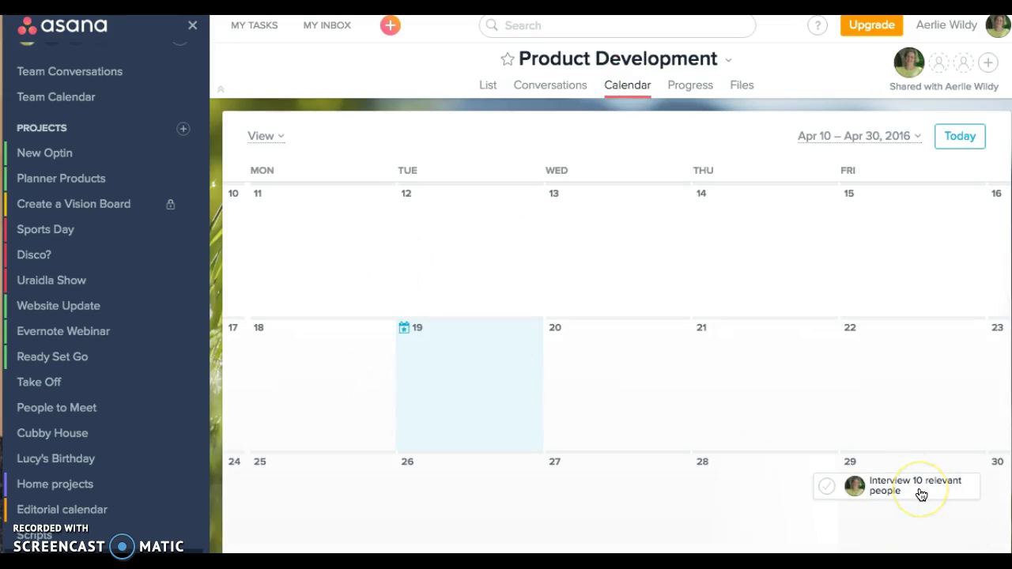
{"action": "left_click", "coordinate": [687, 89]}
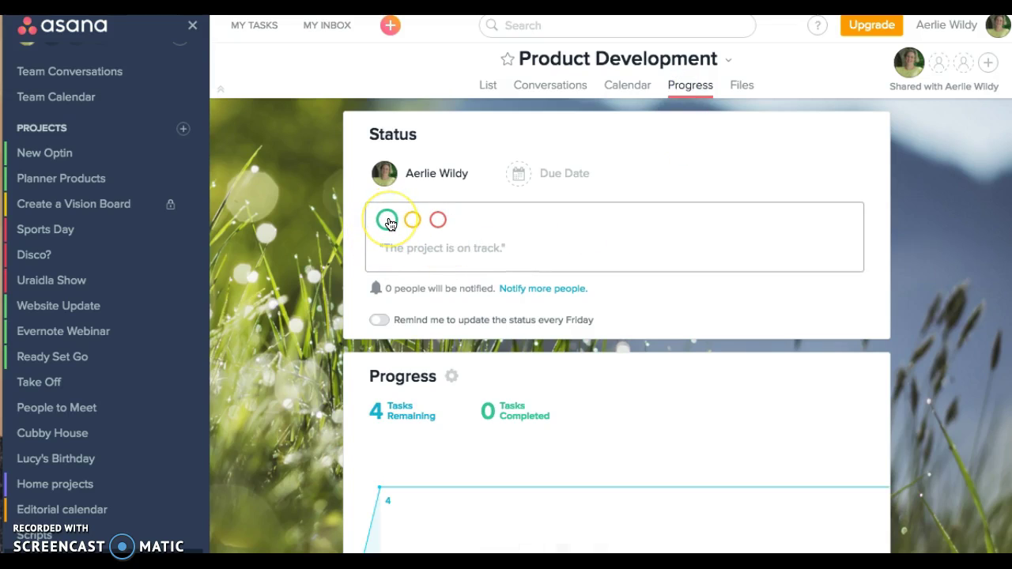
{"action": "left_click", "coordinate": [413, 220]}
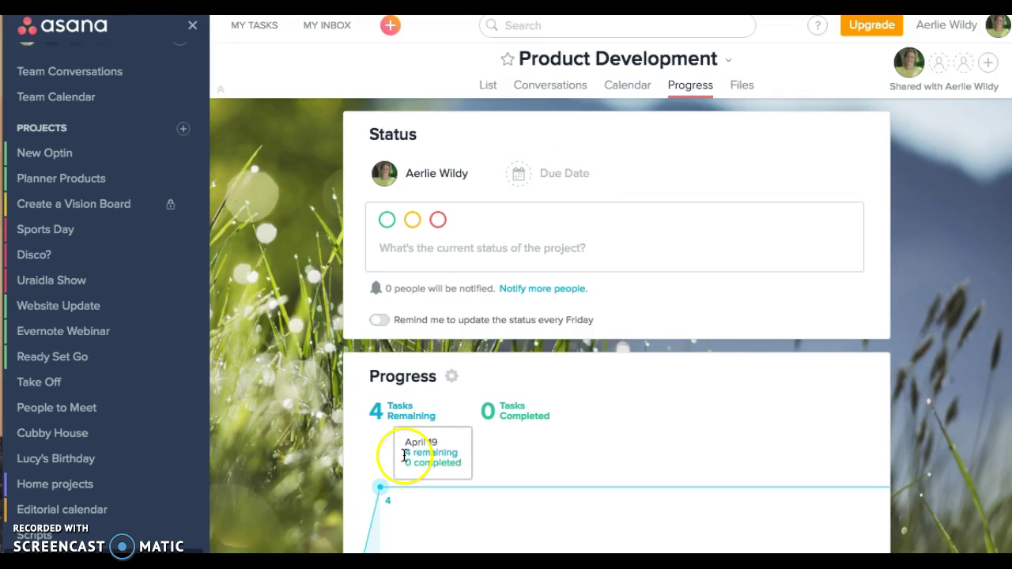
{"action": "scroll", "coordinate": [449, 507], "scroll_direction": "down", "scroll_amount": 2}
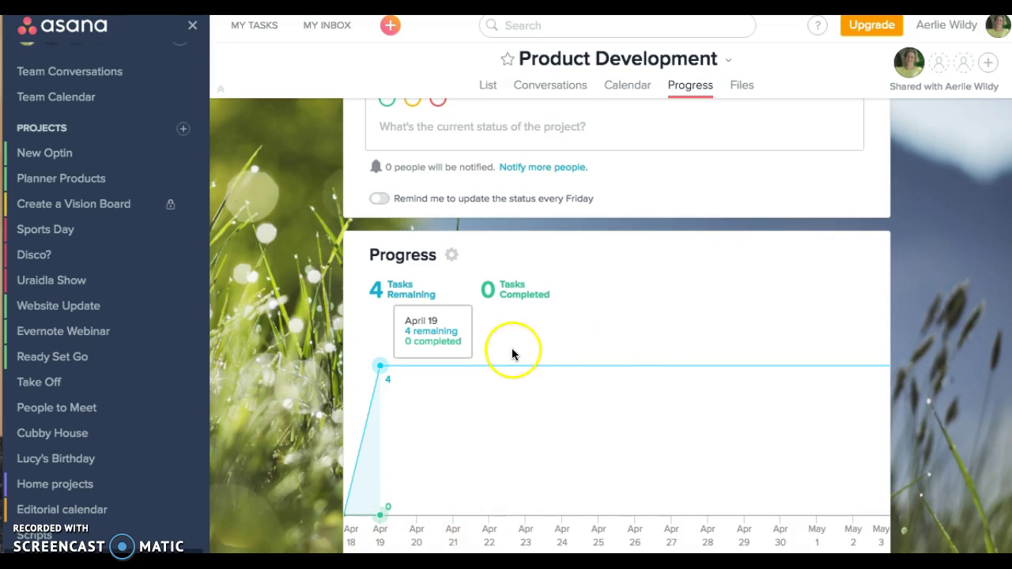
{"action": "scroll", "coordinate": [512, 354], "scroll_direction": "up", "scroll_amount": 2}
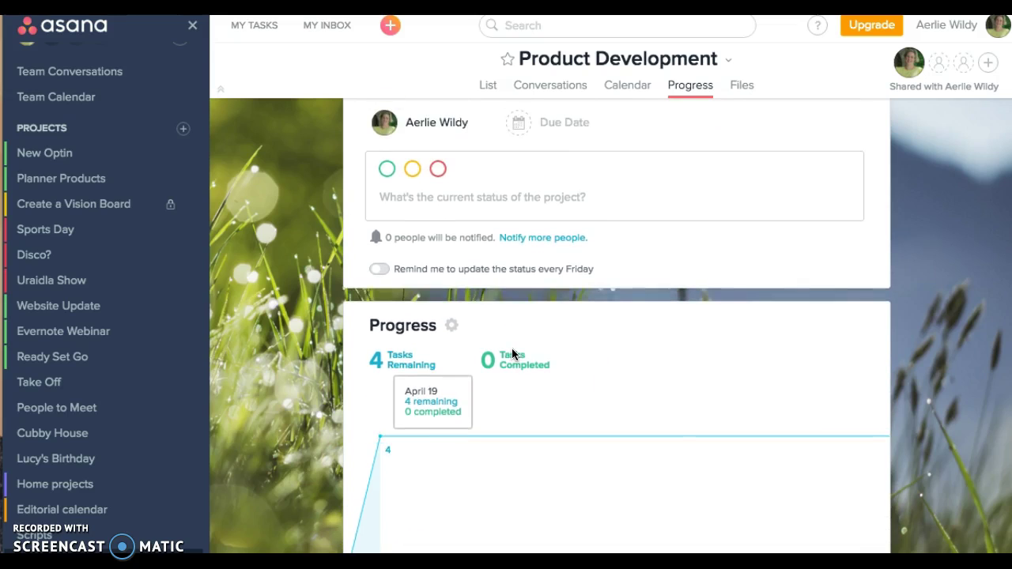
{"action": "left_click", "coordinate": [740, 87]}
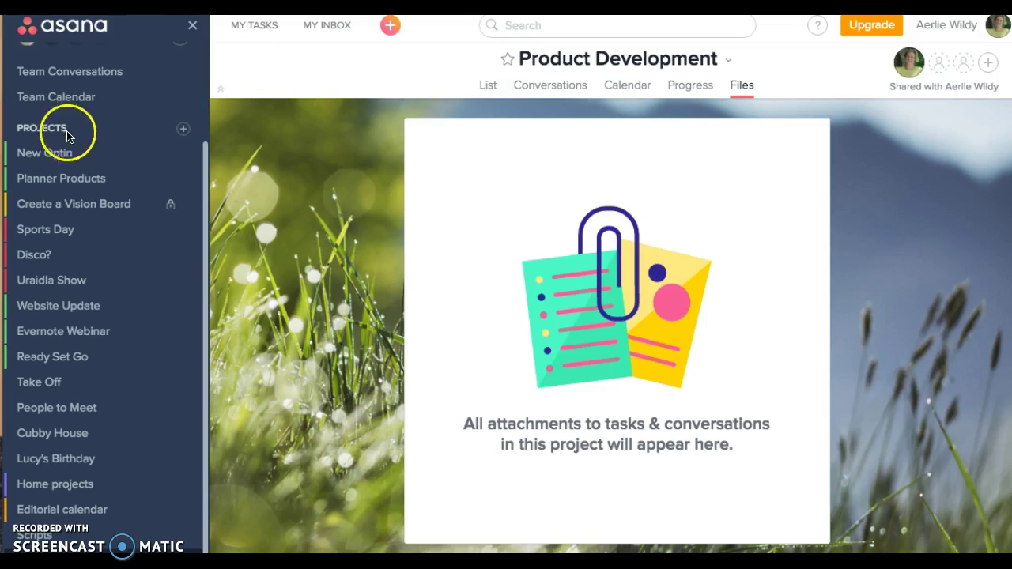
Open the New Optin project and view the details of its Update Social Media Links task
{"action": "left_click", "coordinate": [43, 152]}
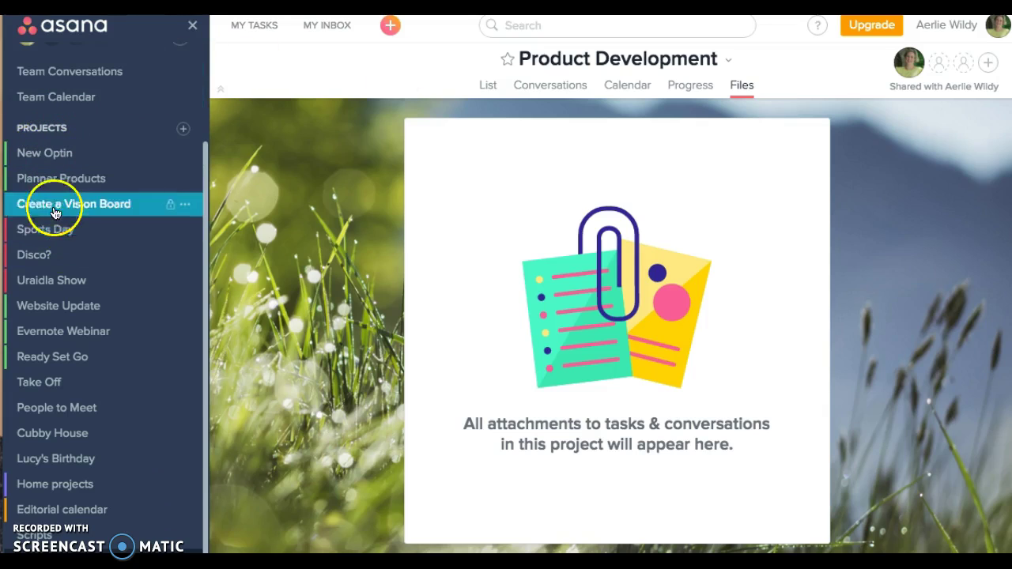
{"action": "left_click", "coordinate": [43, 156]}
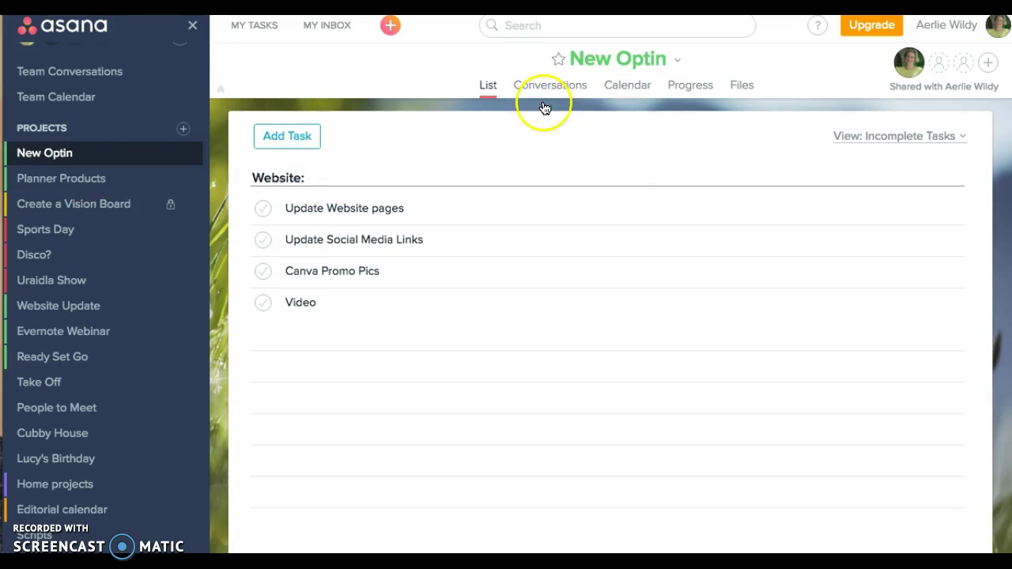
{"action": "mouse_move", "coordinate": [311, 133]}
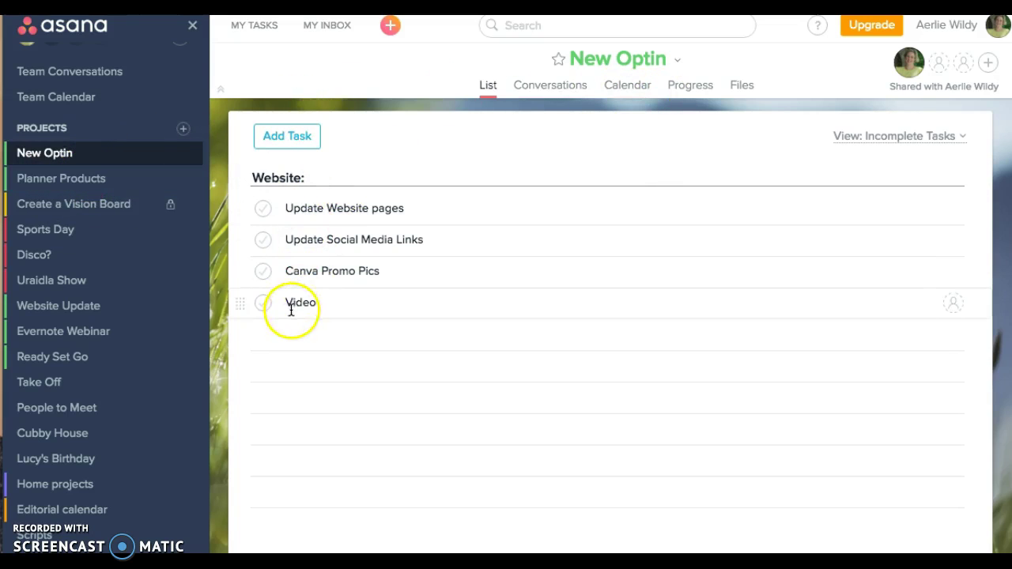
{"action": "left_click", "coordinate": [358, 235]}
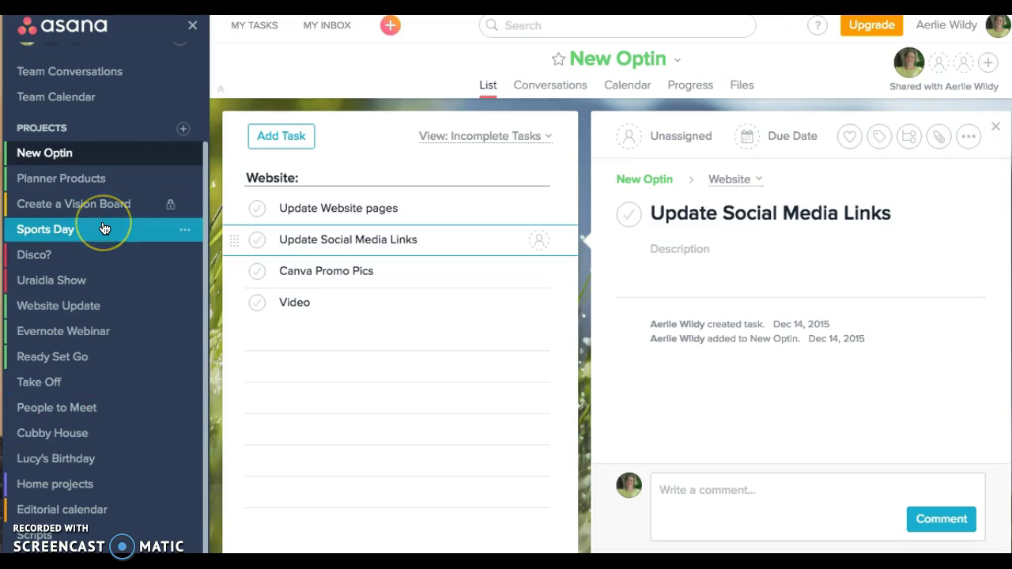
Set the birthday project's highlight color to purple in the project list
{"action": "left_click_drag", "start_coordinate": [103, 228], "coordinate": [102, 280]}
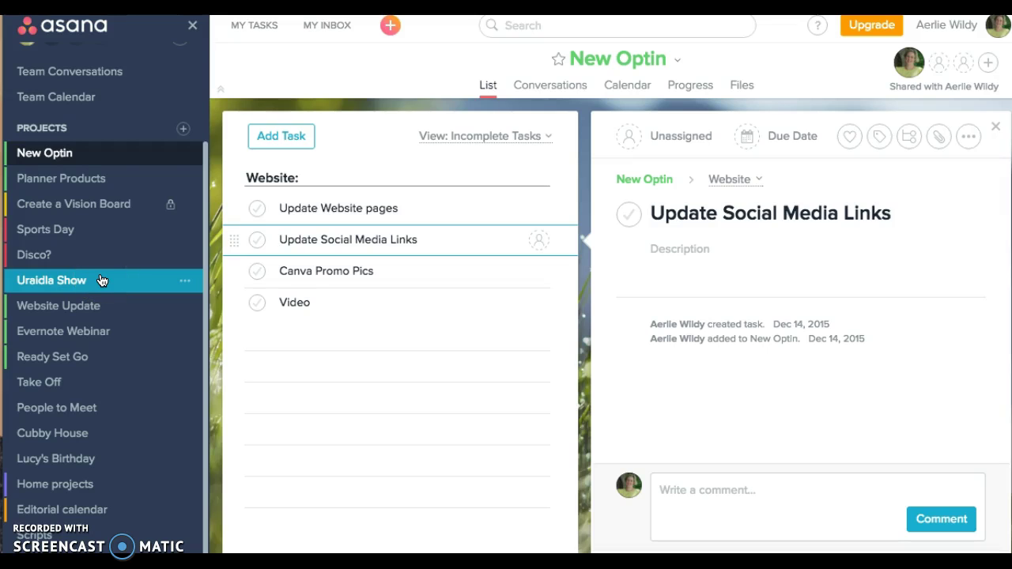
{"action": "left_click_drag", "start_coordinate": [101, 229], "coordinate": [187, 461]}
{"action": "right_click", "coordinate": [191, 461]}
{"action": "right_click", "coordinate": [187, 460]}
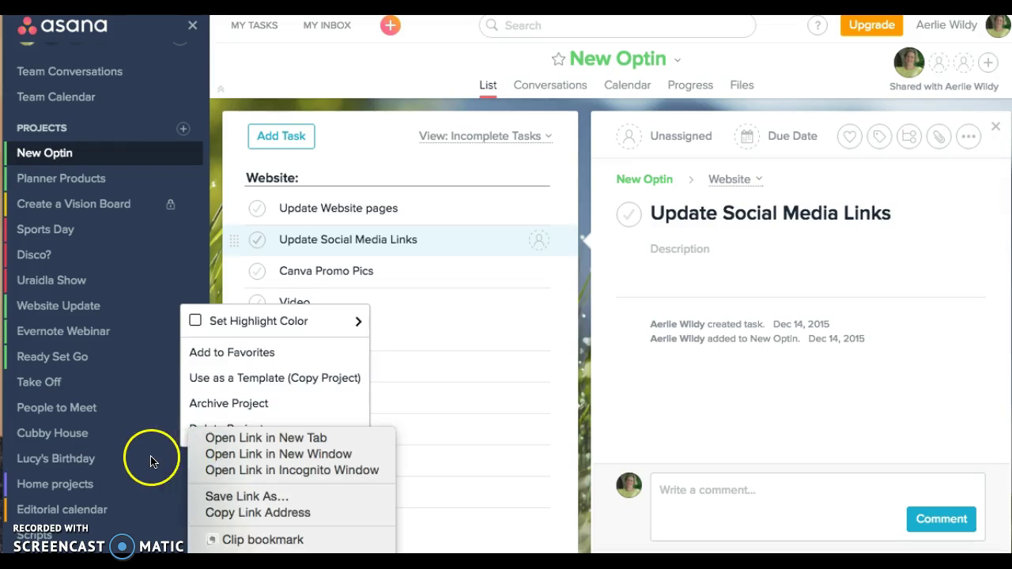
{"action": "left_click", "coordinate": [152, 462]}
{"action": "left_click", "coordinate": [187, 461]}
{"action": "left_click", "coordinate": [186, 460]}
{"action": "mouse_move", "coordinate": [237, 319]}
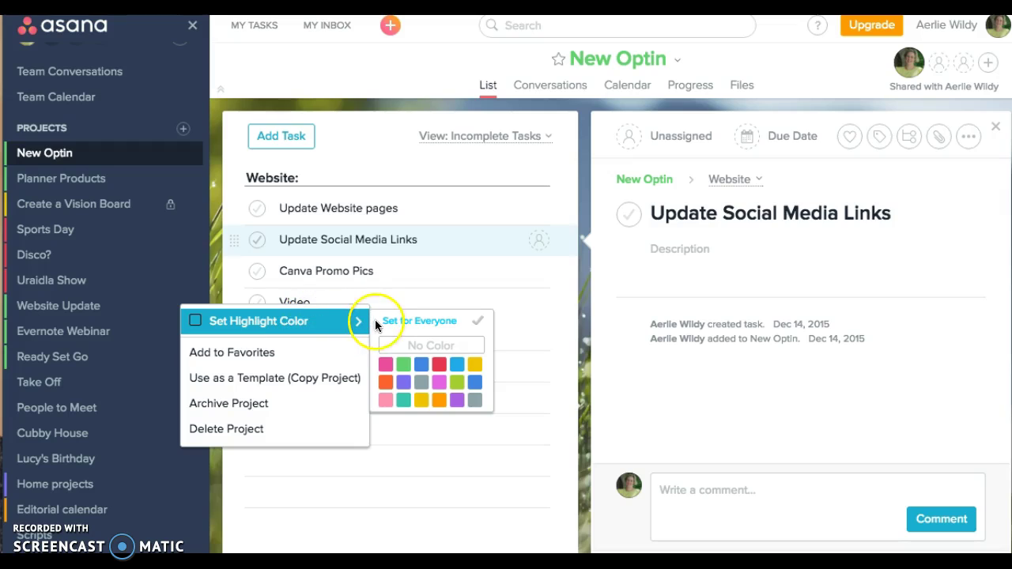
{"action": "left_click", "coordinate": [404, 385]}
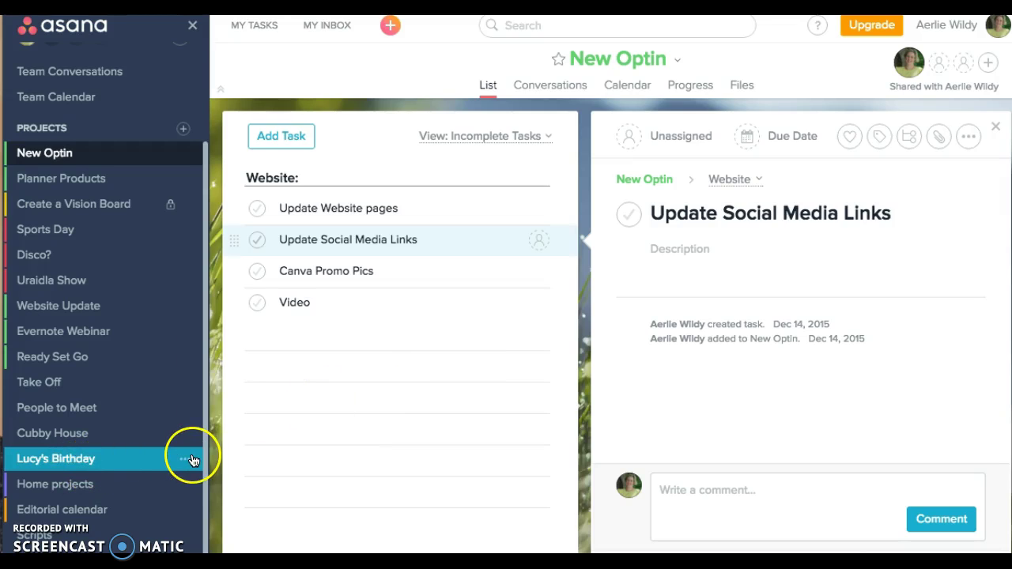
Open the birthday project, set its task view to All Tasks and look through the completed tasks
{"action": "left_click", "coordinate": [192, 460]}
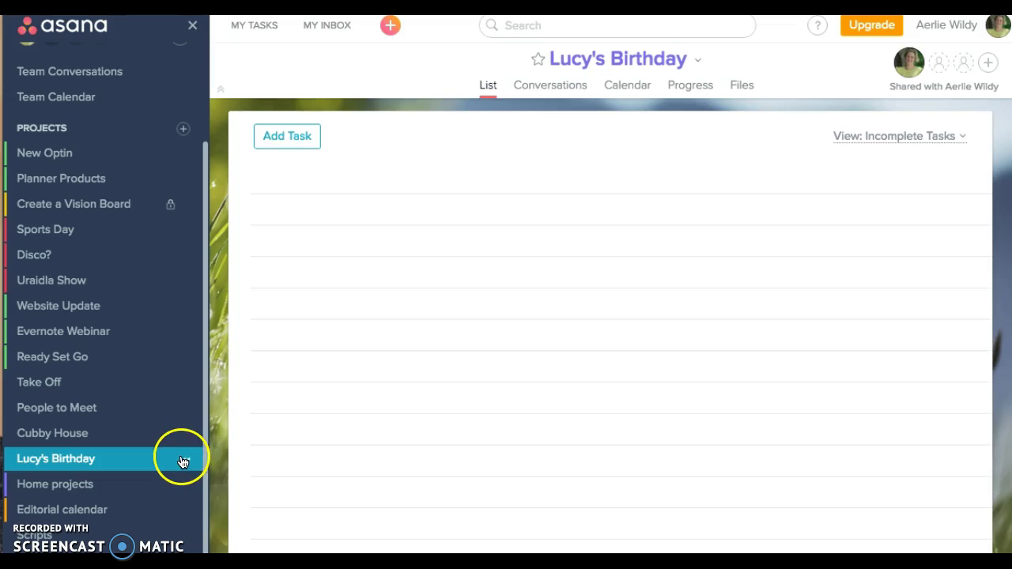
{"action": "left_click", "coordinate": [185, 459]}
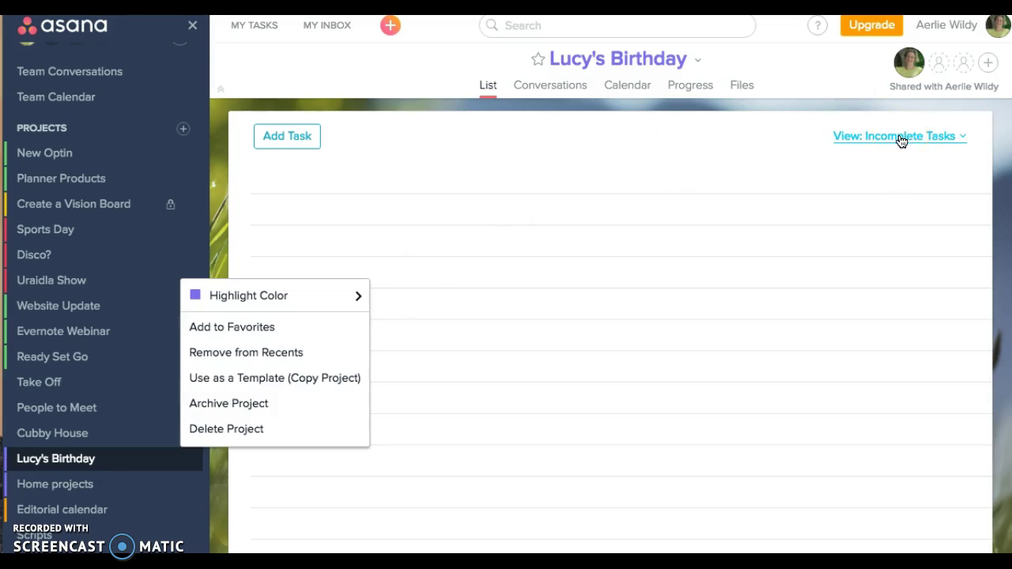
{"action": "left_click", "coordinate": [963, 136]}
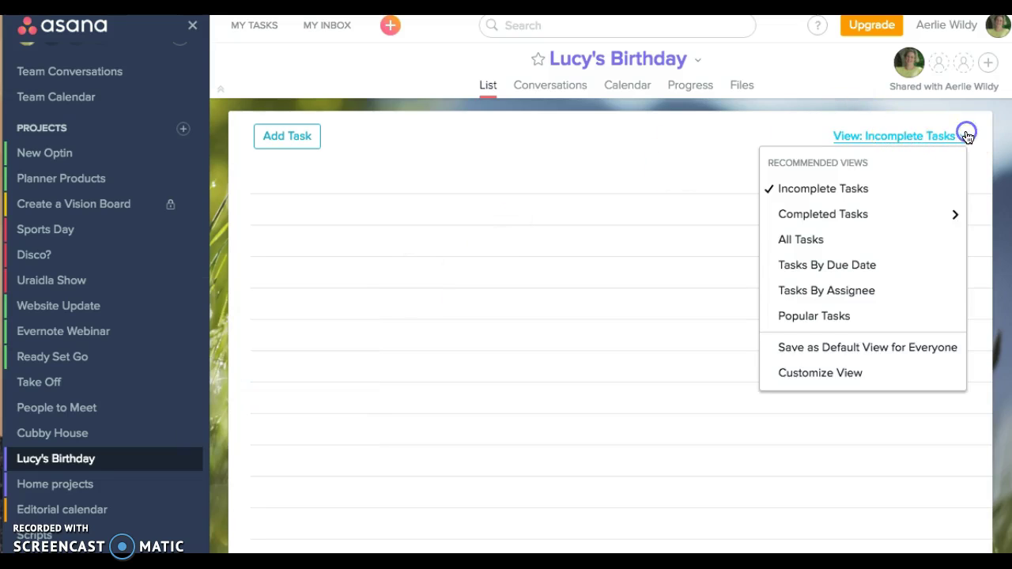
{"action": "left_click", "coordinate": [850, 222]}
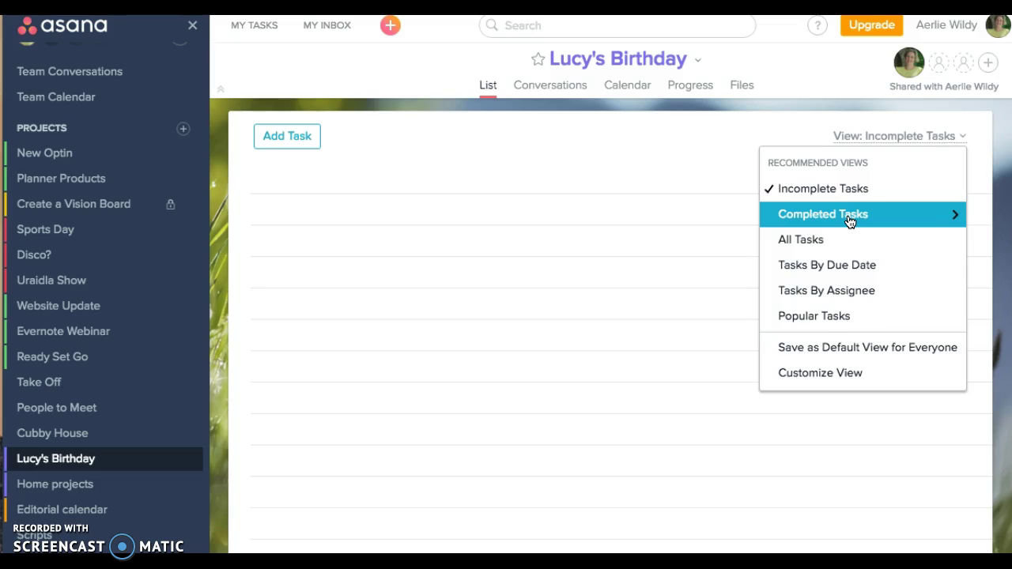
{"action": "left_click", "coordinate": [949, 220]}
{"action": "left_click", "coordinate": [903, 241]}
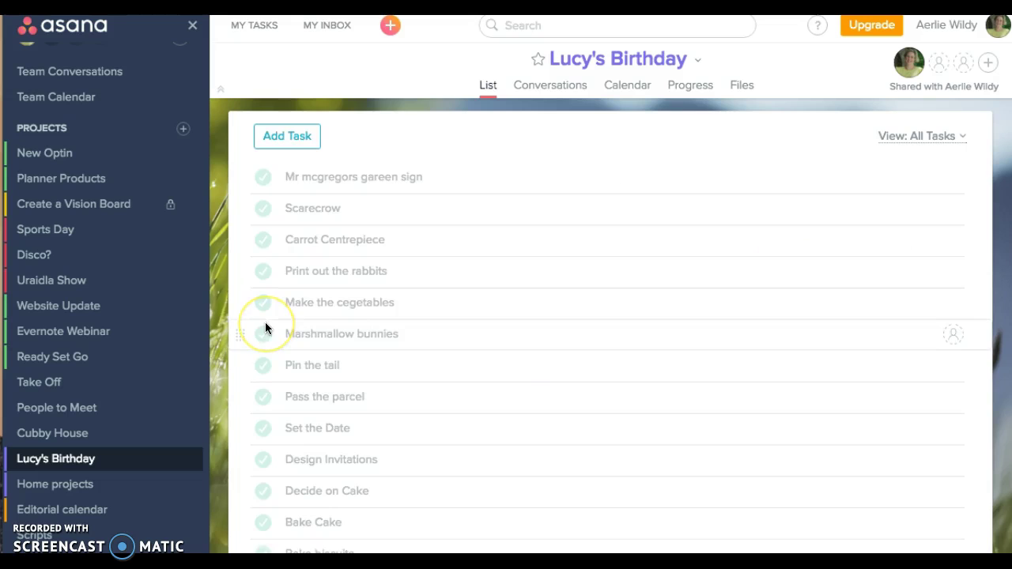
{"action": "scroll", "coordinate": [463, 215], "scroll_direction": "down", "scroll_amount": 2}
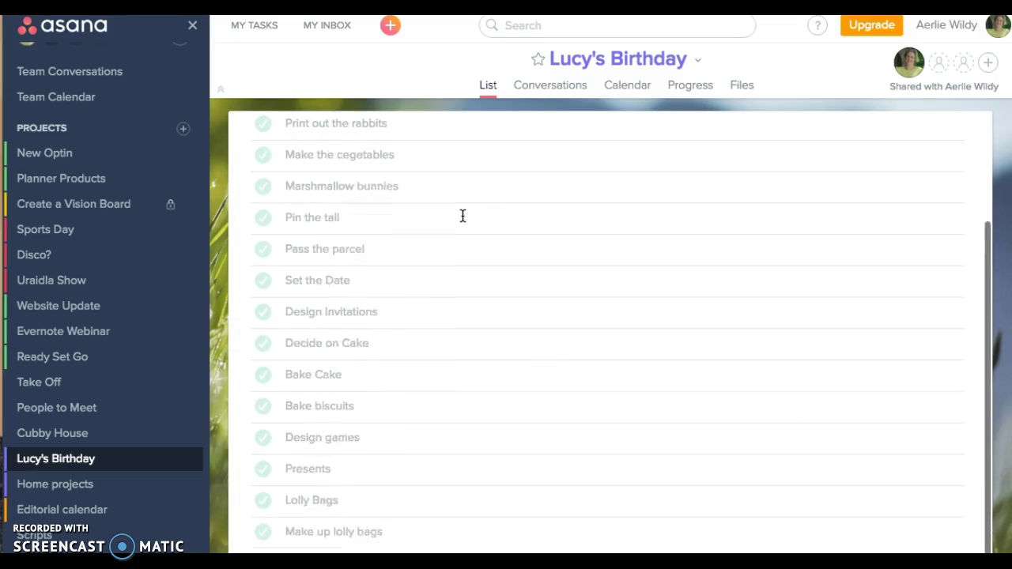
{"action": "scroll", "coordinate": [463, 215], "scroll_direction": "up", "scroll_amount": 2}
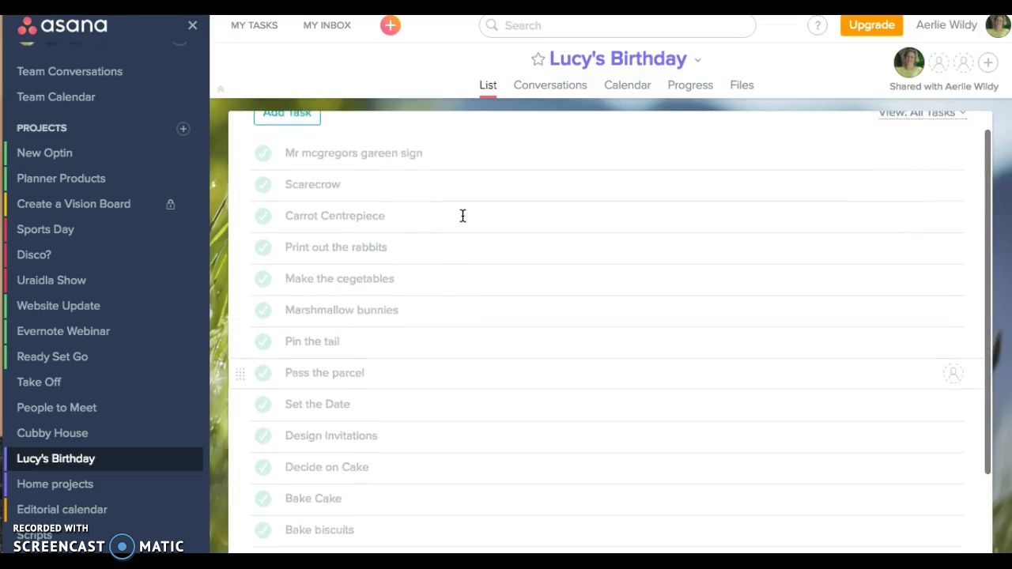
{"action": "left_click", "coordinate": [346, 166]}
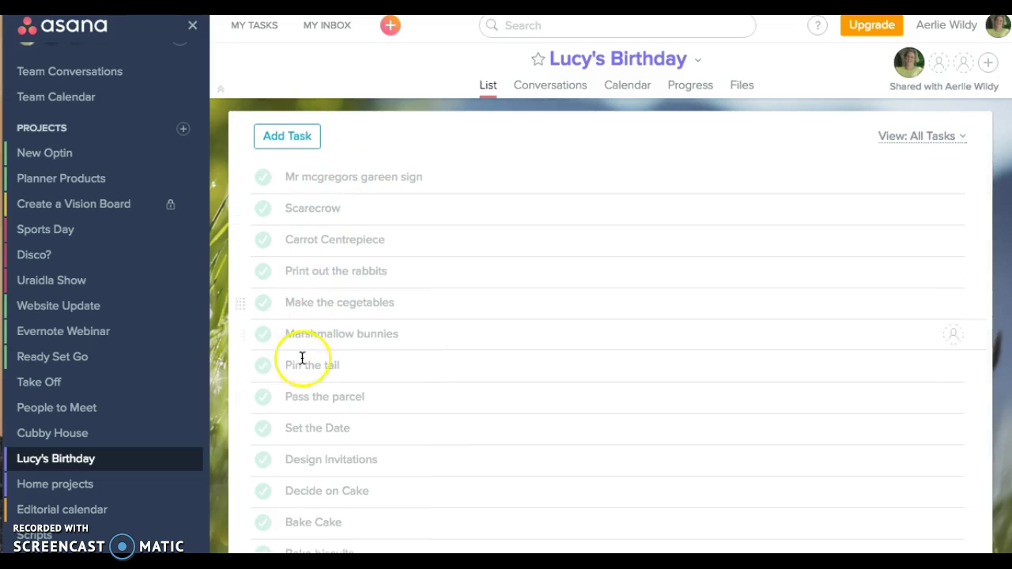
{"action": "scroll", "coordinate": [300, 389], "scroll_direction": "down", "scroll_amount": 2}
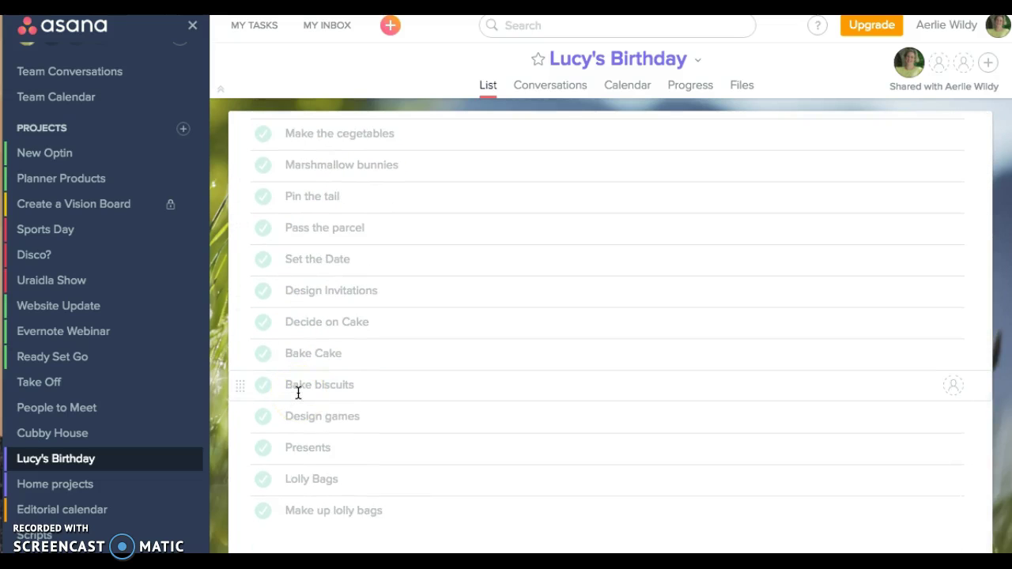
Review the available project actions for the birthday project and the highlight color choices for the Scripts project
{"action": "left_click", "coordinate": [184, 460]}
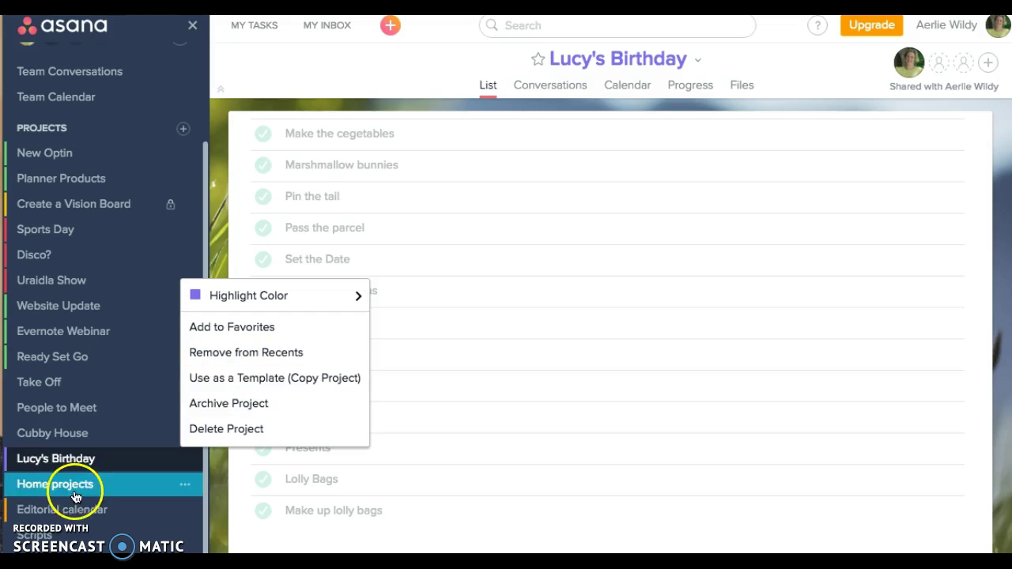
{"action": "left_click", "coordinate": [181, 538]}
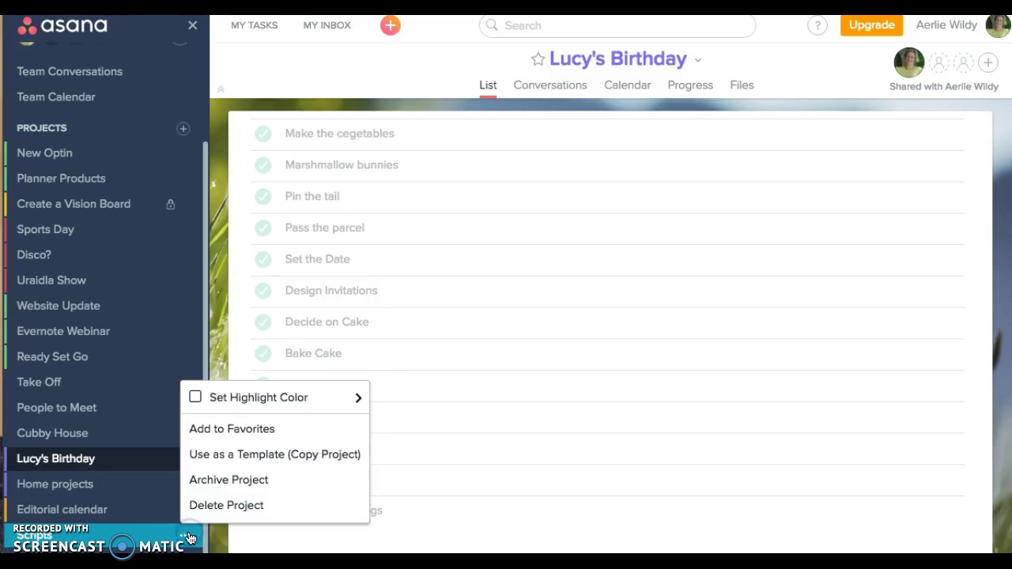
{"action": "mouse_move", "coordinate": [245, 397]}
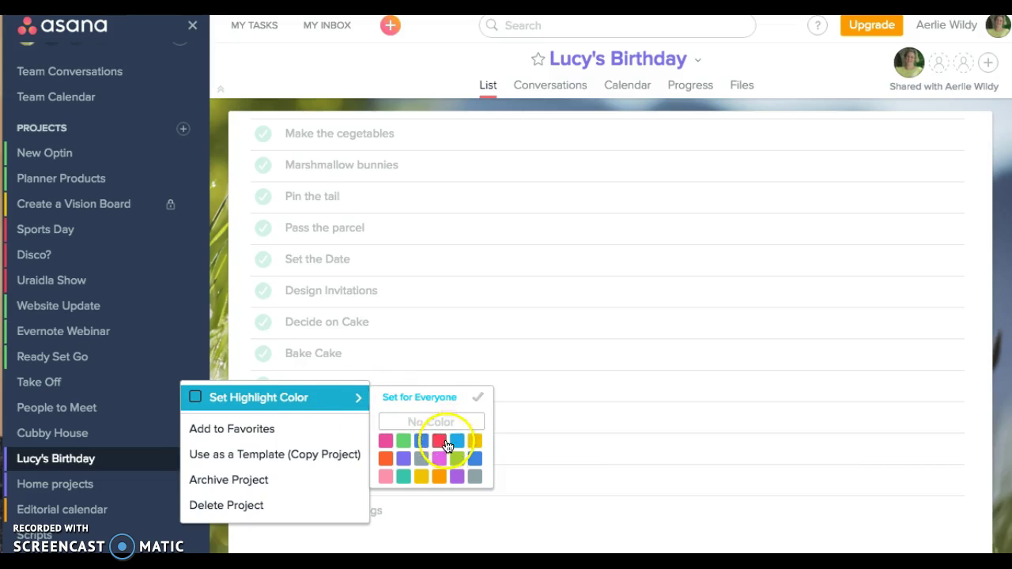
Browse the birthday project's calendar back to January 2016
{"action": "left_click", "coordinate": [629, 85]}
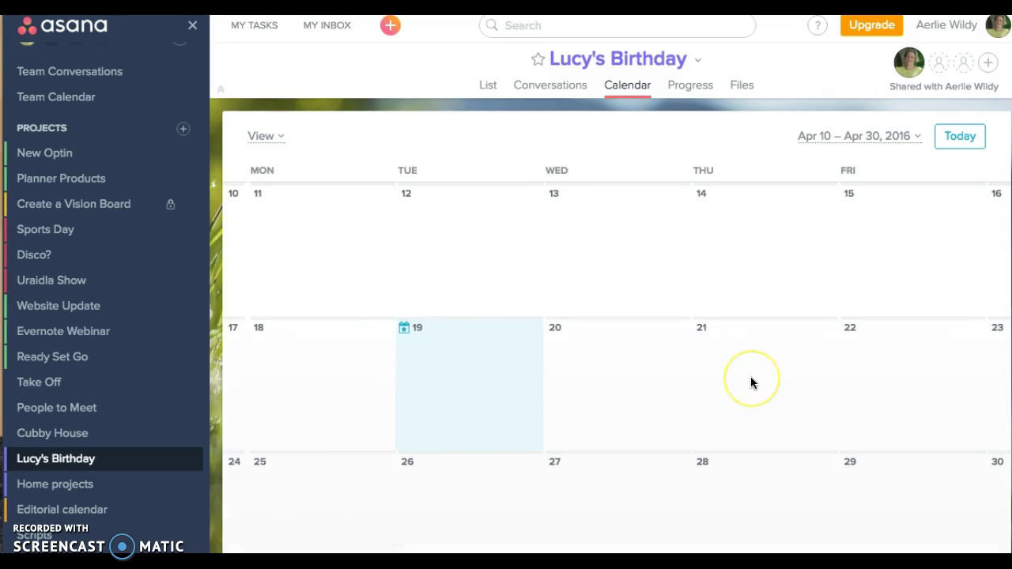
{"action": "scroll", "coordinate": [752, 382], "scroll_direction": "down", "scroll_amount": 5}
{"action": "scroll", "coordinate": [750, 383], "scroll_direction": "up", "scroll_amount": 15}
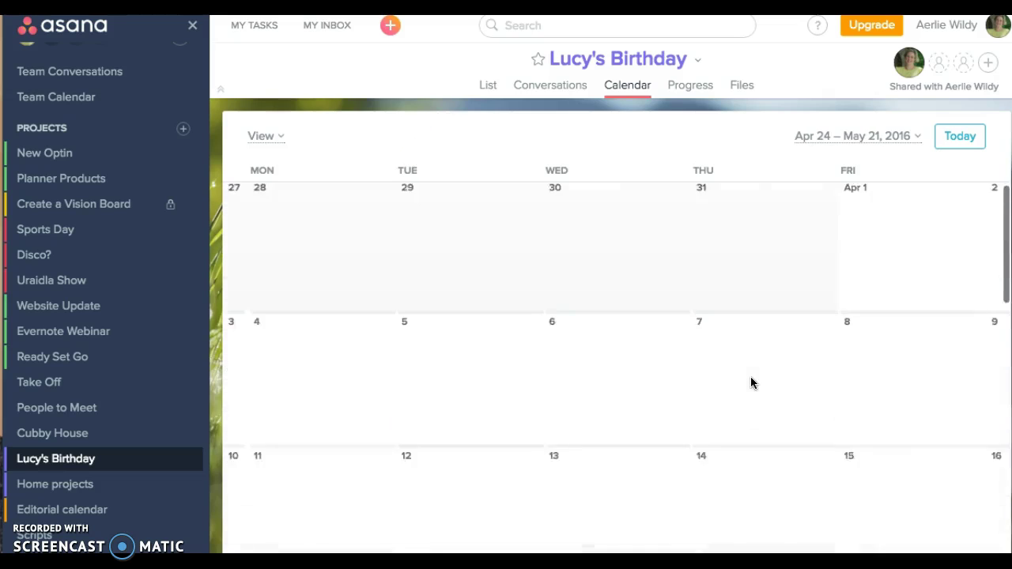
{"action": "scroll", "coordinate": [633, 278], "scroll_direction": "up", "scroll_amount": 9}
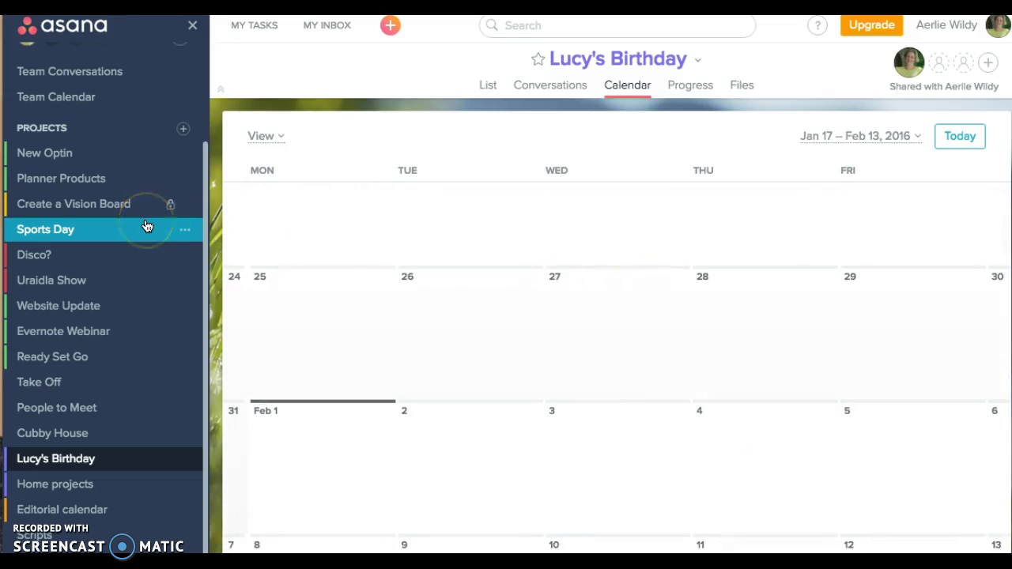
Review the personal task list, the inbox notifications and the suggested searches for tasks and conversations
{"action": "left_click", "coordinate": [252, 28]}
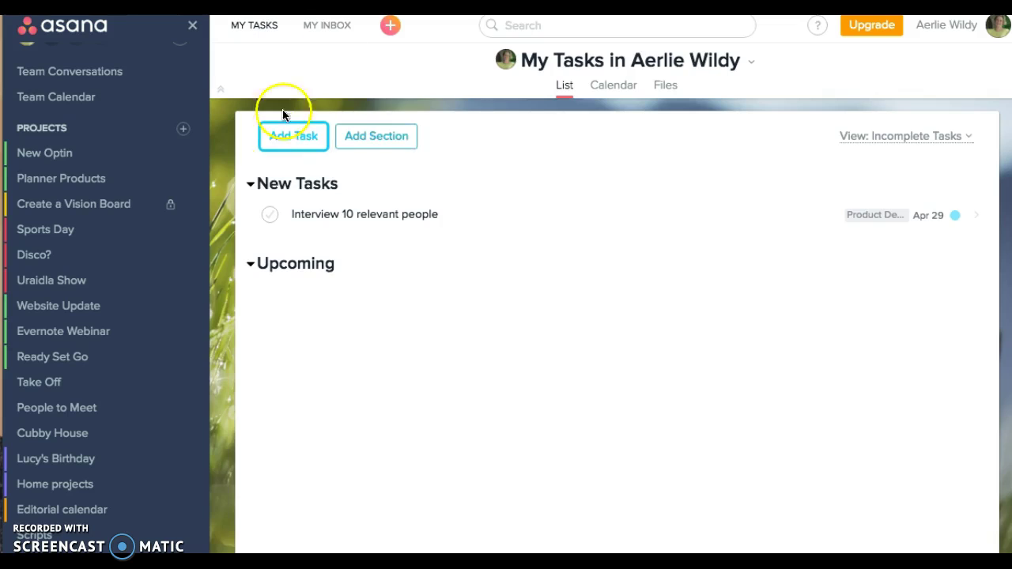
{"action": "left_click", "coordinate": [326, 29]}
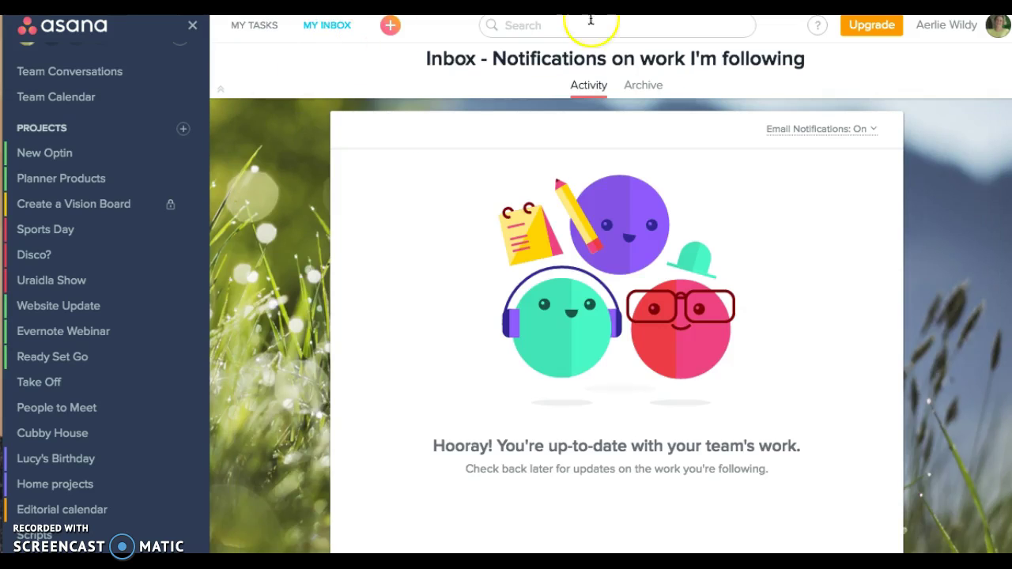
{"action": "left_click", "coordinate": [696, 26]}
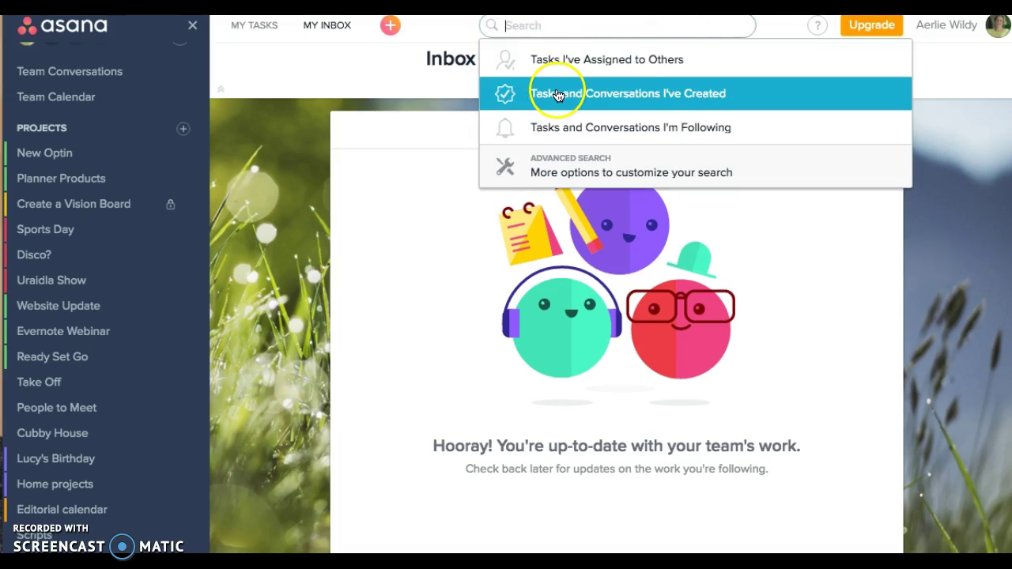
{"action": "left_click", "coordinate": [390, 216]}
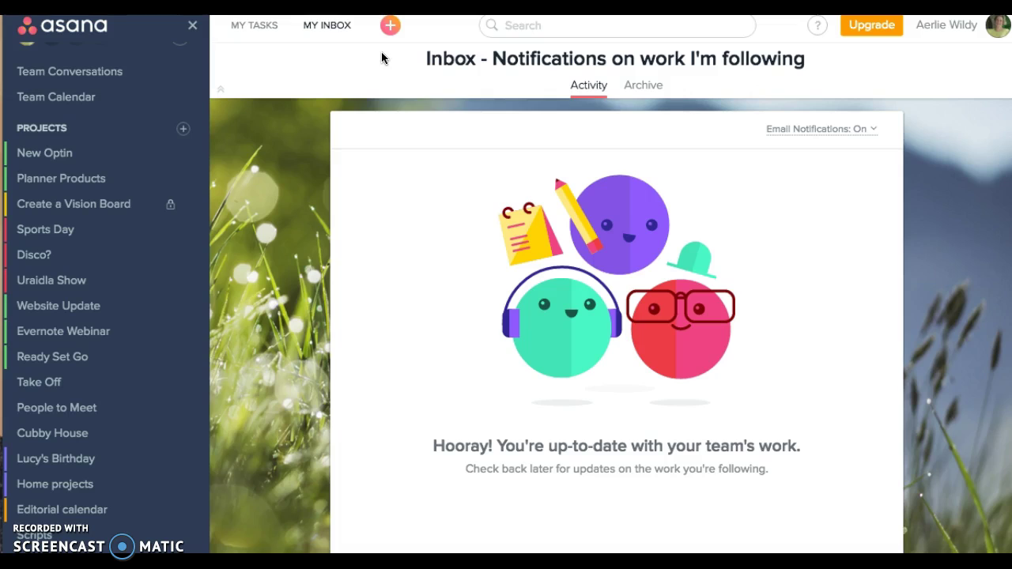
Reorder the project list so Website Update is first and Evernote Webinar is directly below it
{"action": "left_click_drag", "start_coordinate": [11, 305], "coordinate": [11, 139]}
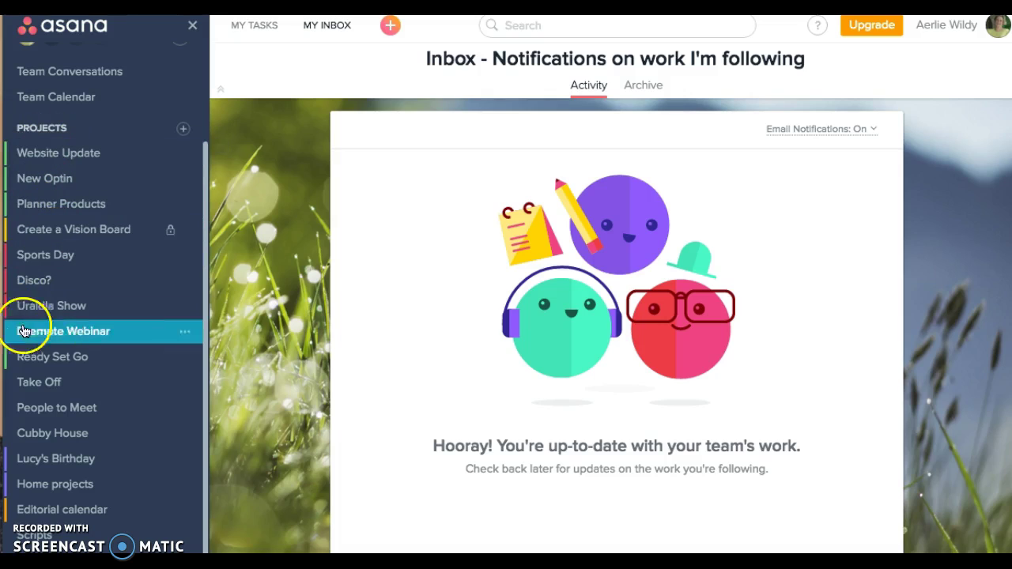
{"action": "left_click_drag", "start_coordinate": [30, 326], "coordinate": [33, 162]}
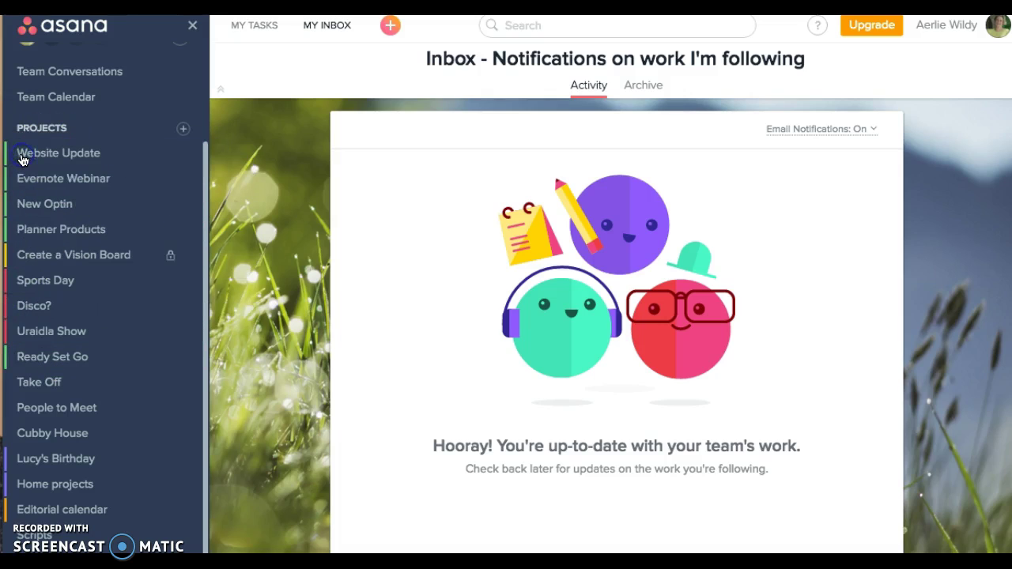
Examine the personal profile details and the email notification options for each workspace in the profile settings
{"action": "left_click", "coordinate": [995, 26]}
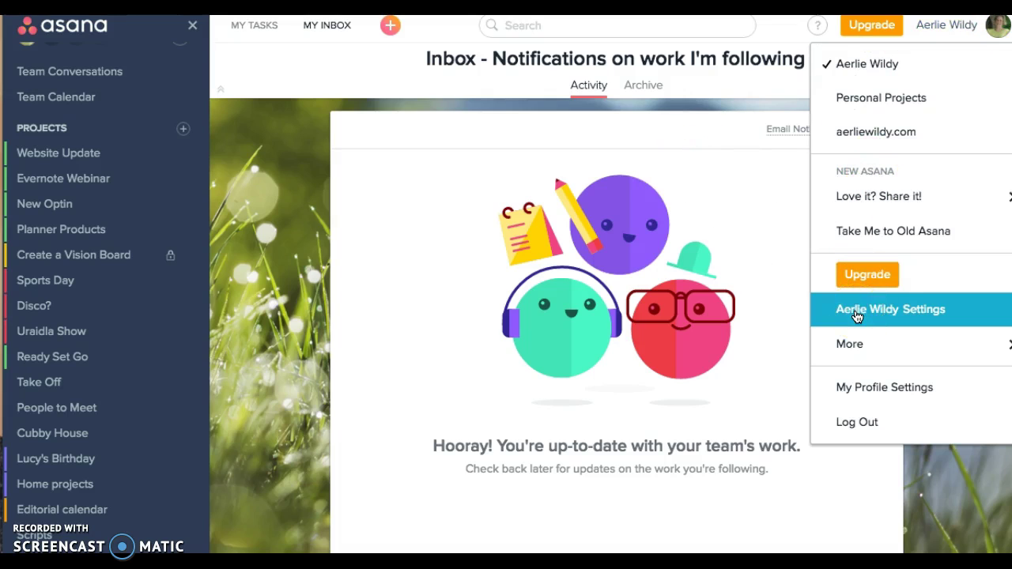
{"action": "left_click", "coordinate": [861, 377]}
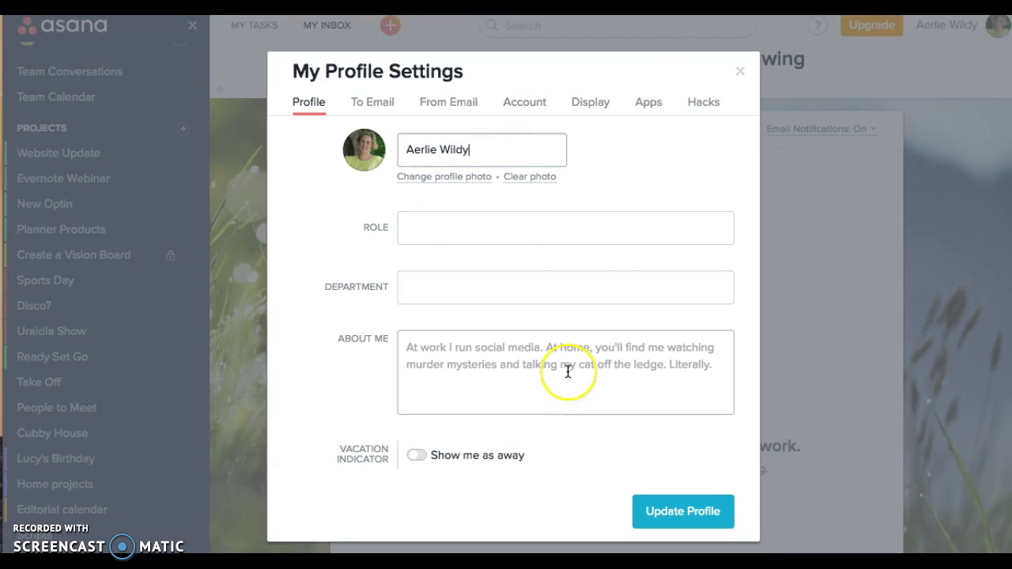
{"action": "left_click", "coordinate": [458, 357]}
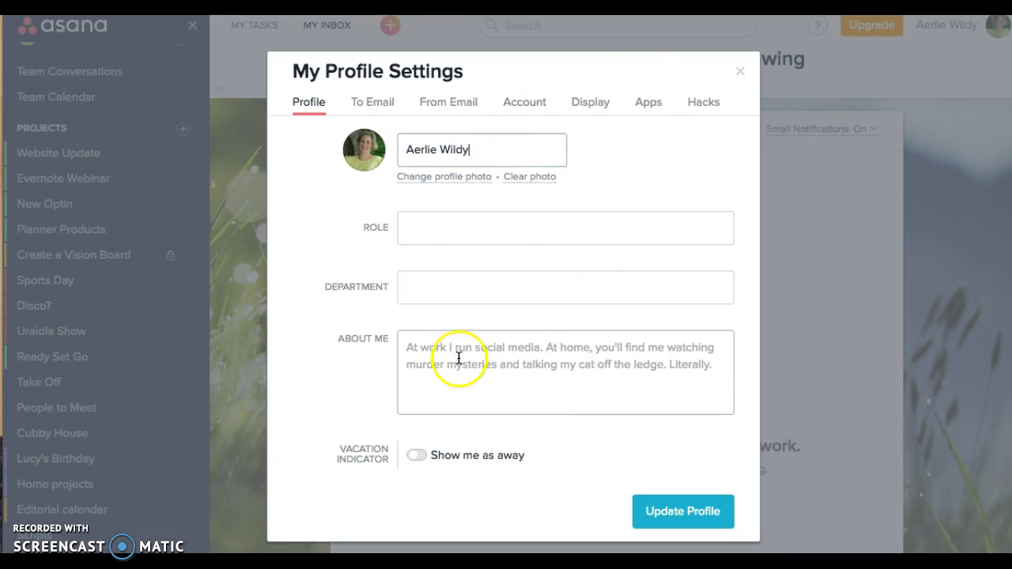
{"action": "left_click", "coordinate": [381, 105]}
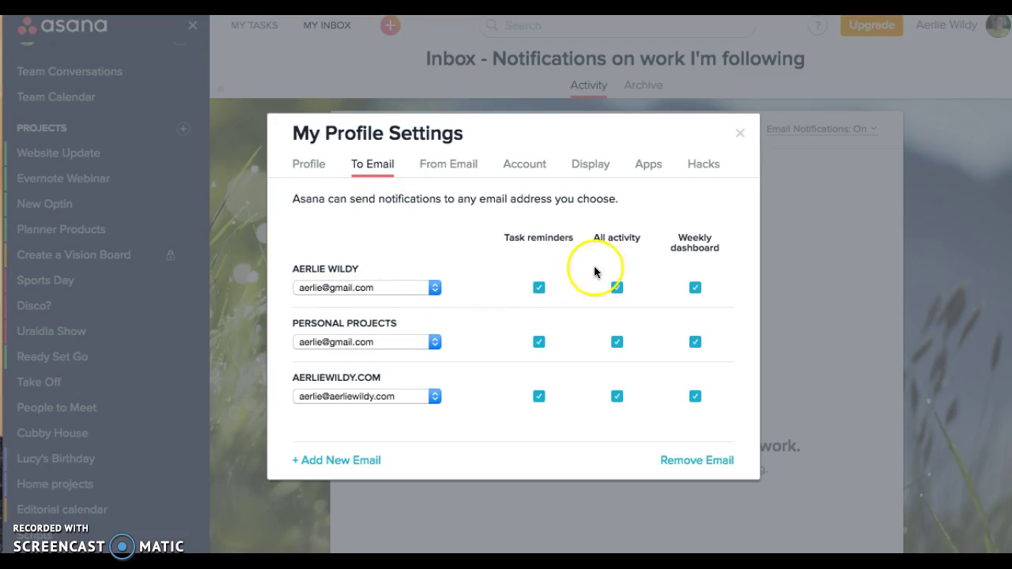
{"action": "mouse_move", "coordinate": [549, 229]}
{"action": "mouse_move", "coordinate": [614, 237]}
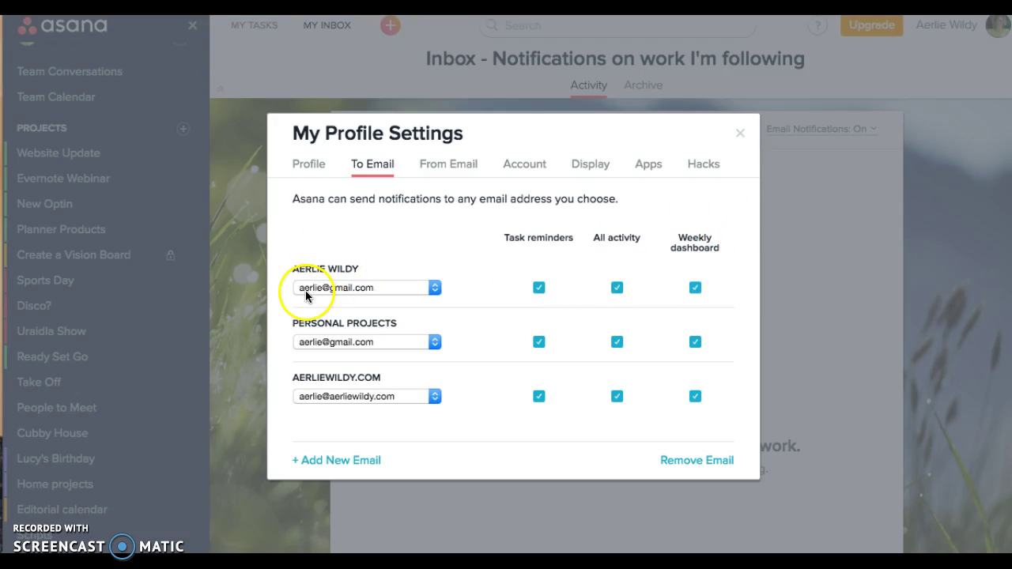
Examine the profile settings for creating tasks by email, changing the password and choosing a display background, and close the settings
{"action": "left_click", "coordinate": [451, 166]}
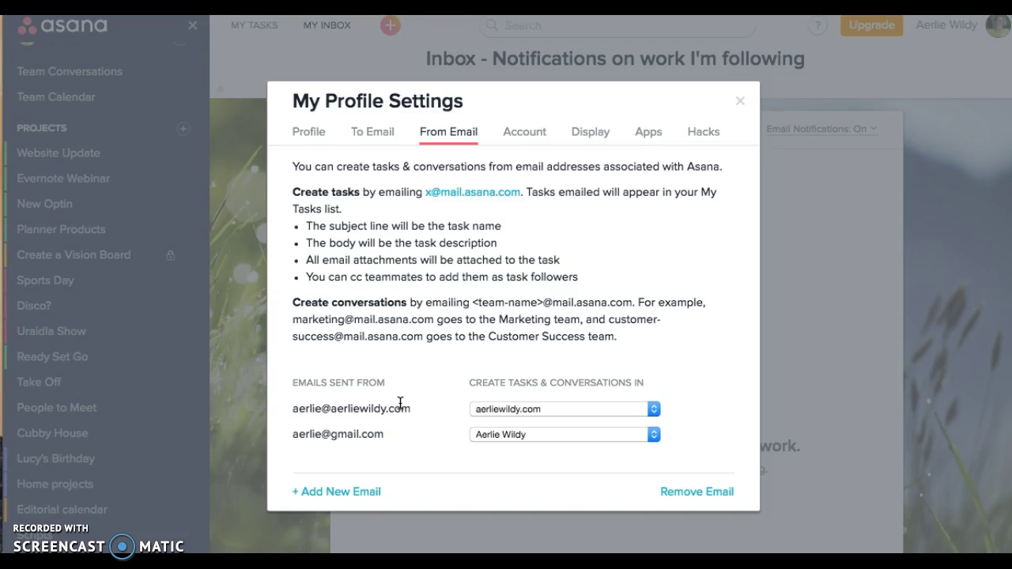
{"action": "left_click", "coordinate": [524, 131]}
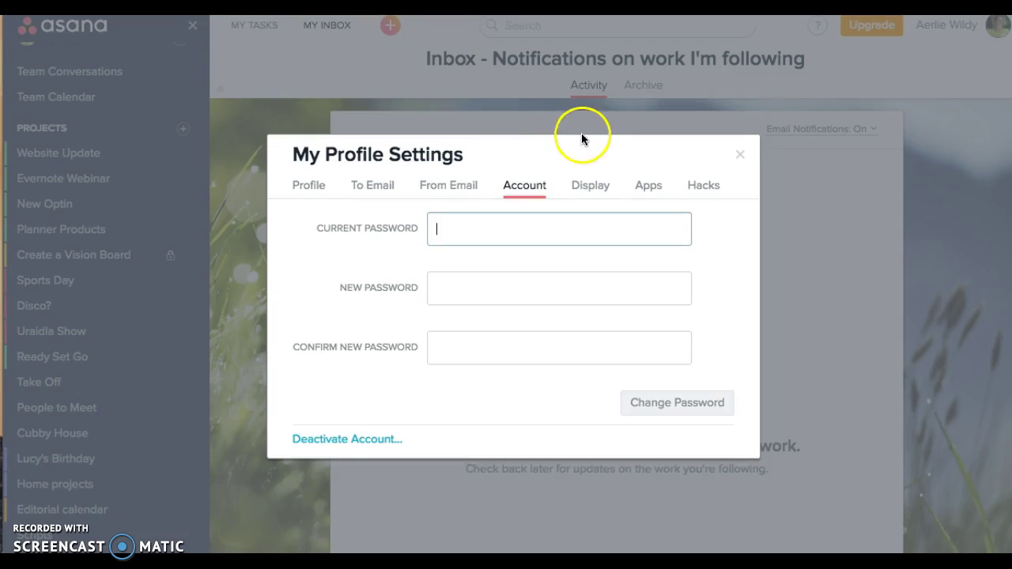
{"action": "left_click", "coordinate": [590, 186]}
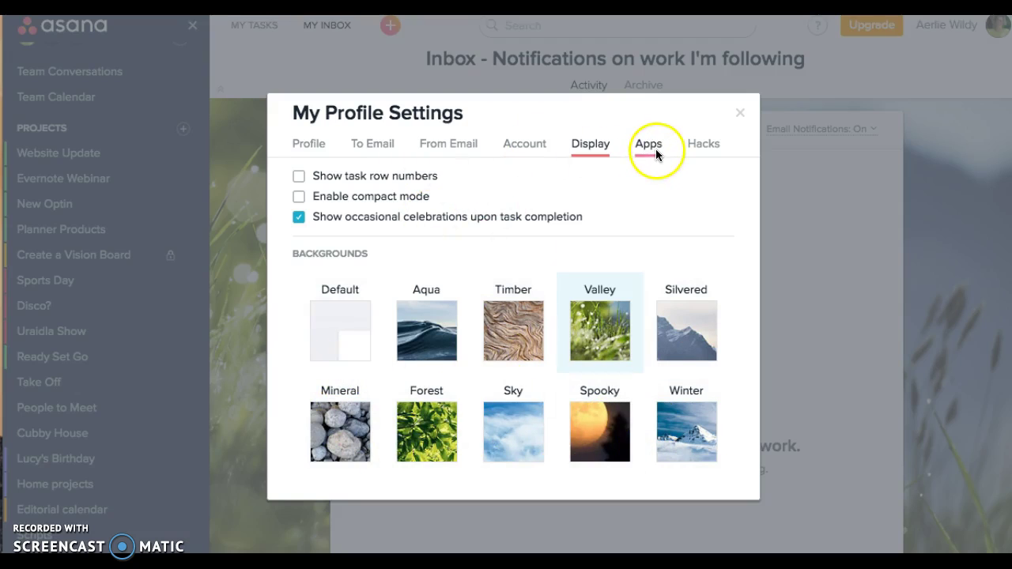
{"action": "left_click", "coordinate": [742, 114]}
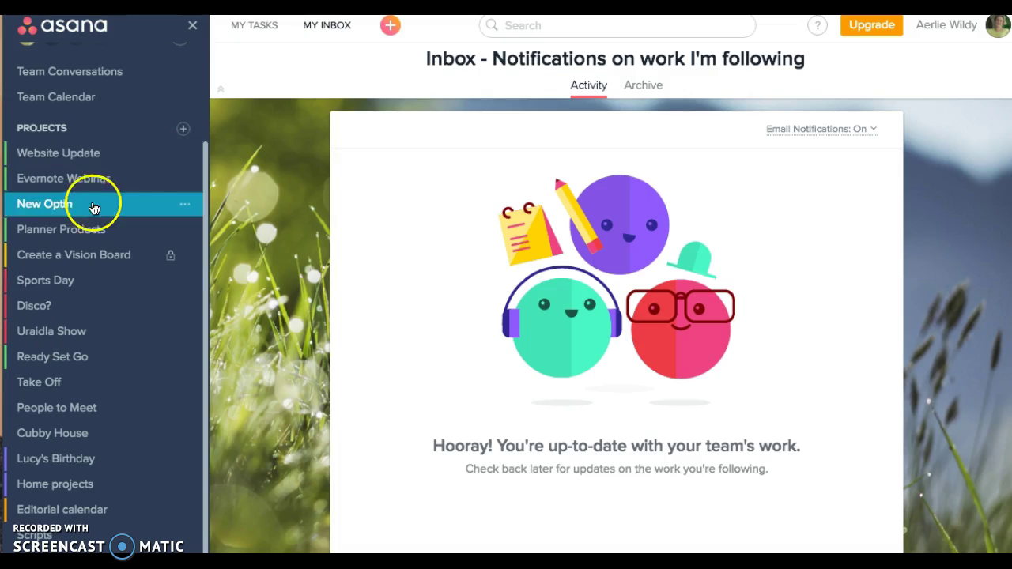
Look through the task list of the Planner Products project and its sections
{"action": "left_click", "coordinate": [83, 235]}
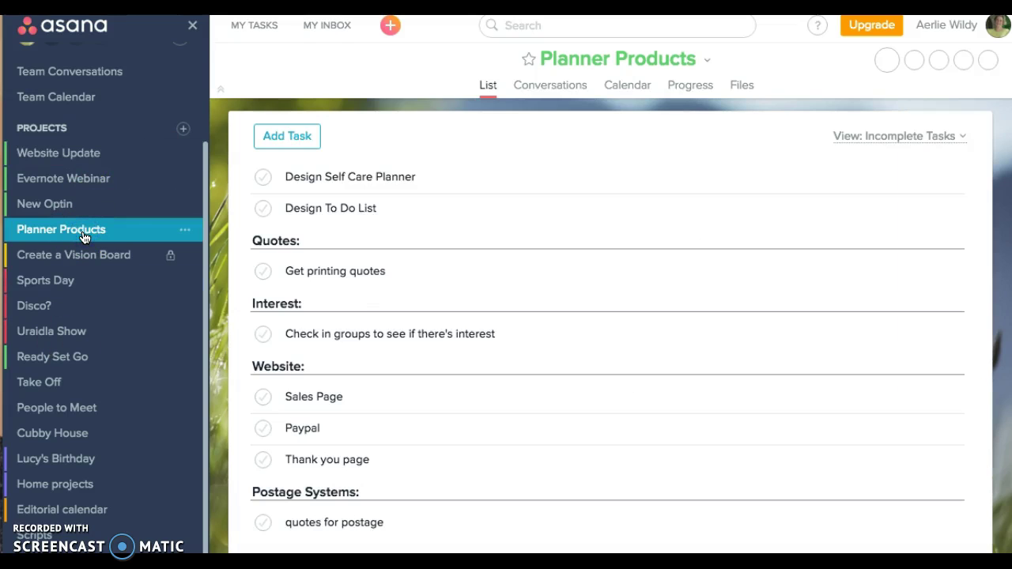
{"action": "scroll", "coordinate": [405, 278], "scroll_direction": "down", "scroll_amount": 1}
{"action": "scroll", "coordinate": [406, 278], "scroll_direction": "up", "scroll_amount": 1}
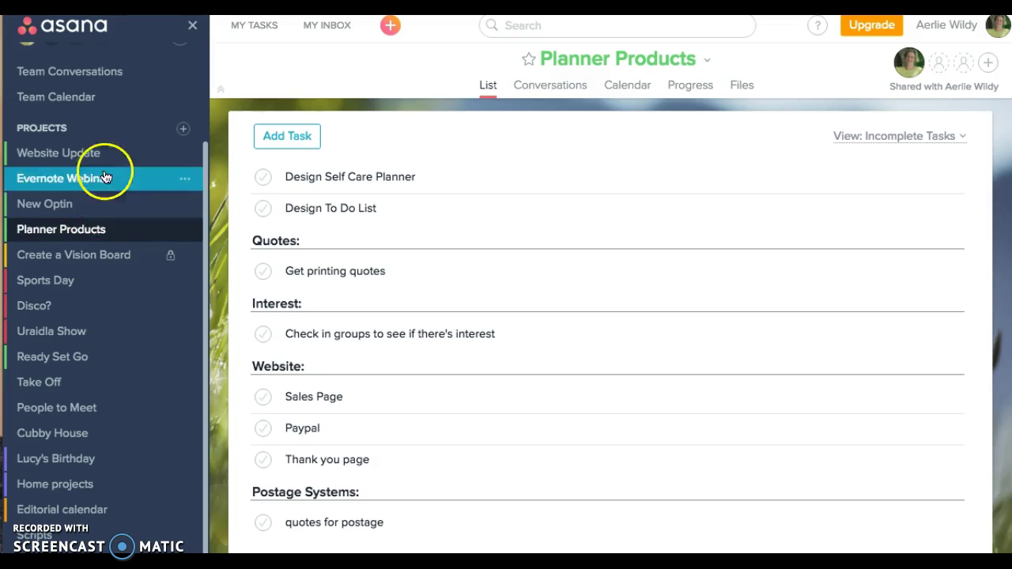
In the Editorial calendar project, give the Evernote Video task under May the description "- how to set up" and start a second dash line
{"action": "left_click", "coordinate": [52, 511]}
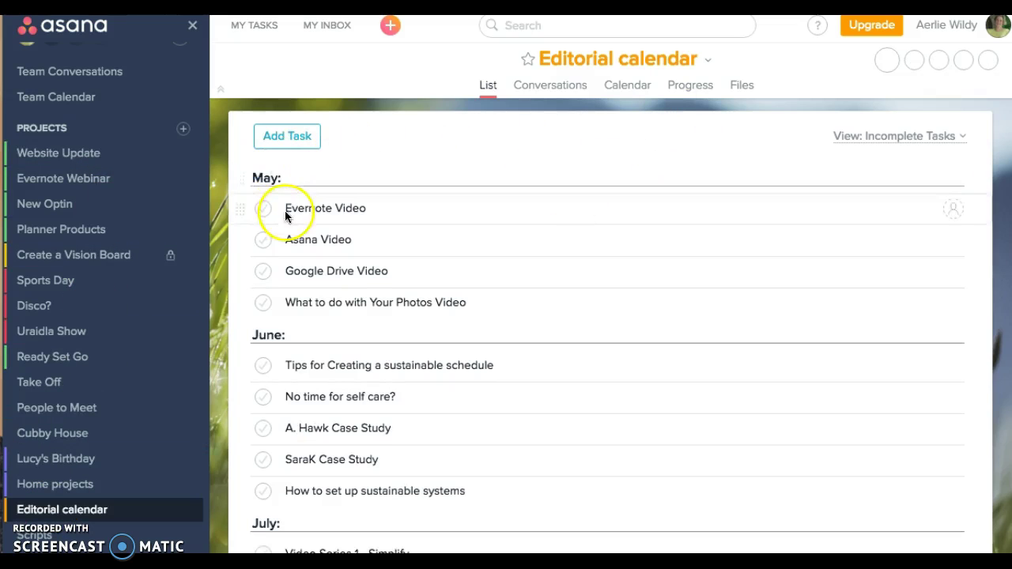
{"action": "scroll", "coordinate": [327, 309], "scroll_direction": "down", "scroll_amount": 3}
{"action": "scroll", "coordinate": [326, 309], "scroll_direction": "up", "scroll_amount": 3}
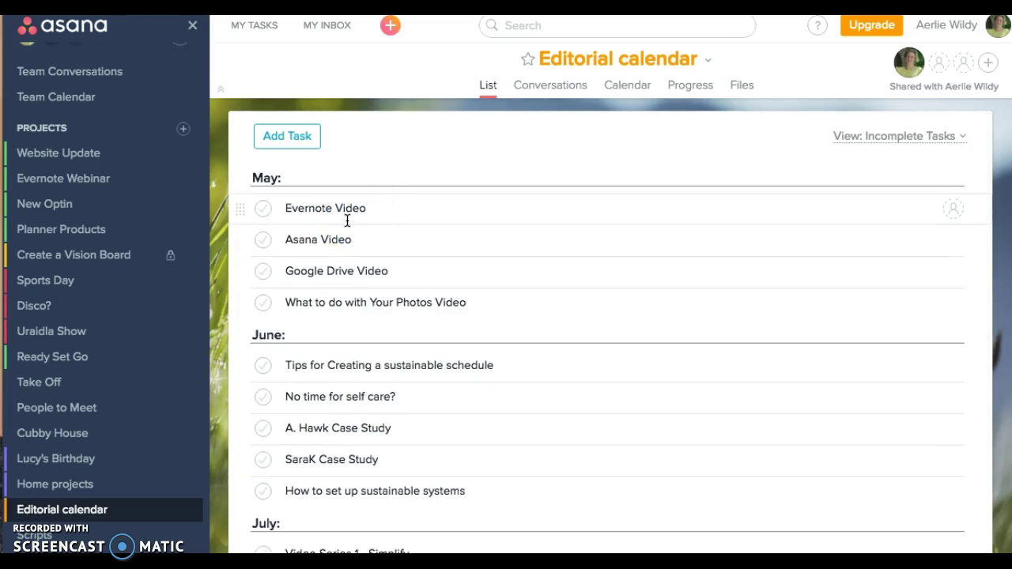
{"action": "left_click", "coordinate": [391, 207]}
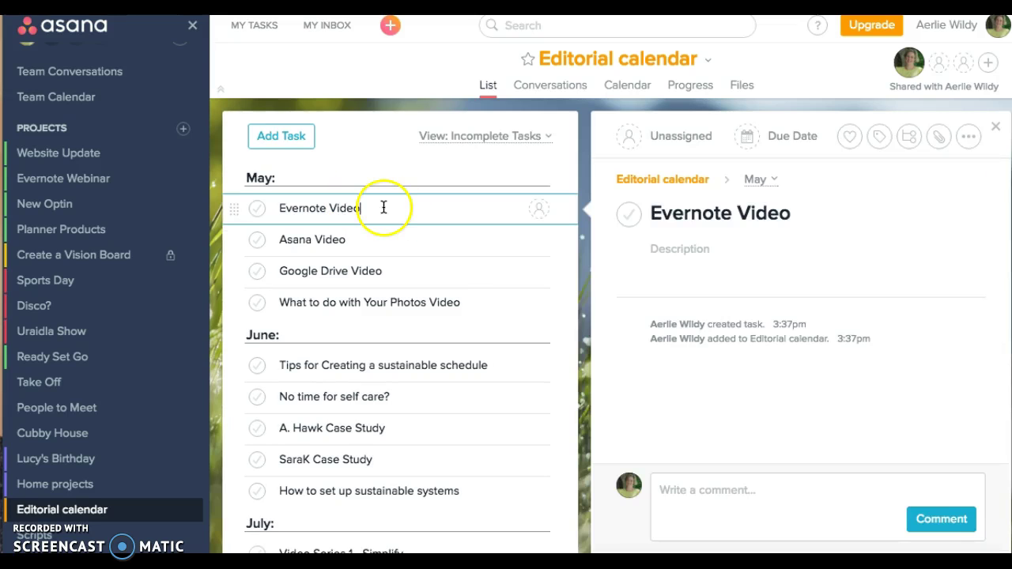
{"action": "left_click", "coordinate": [675, 255]}
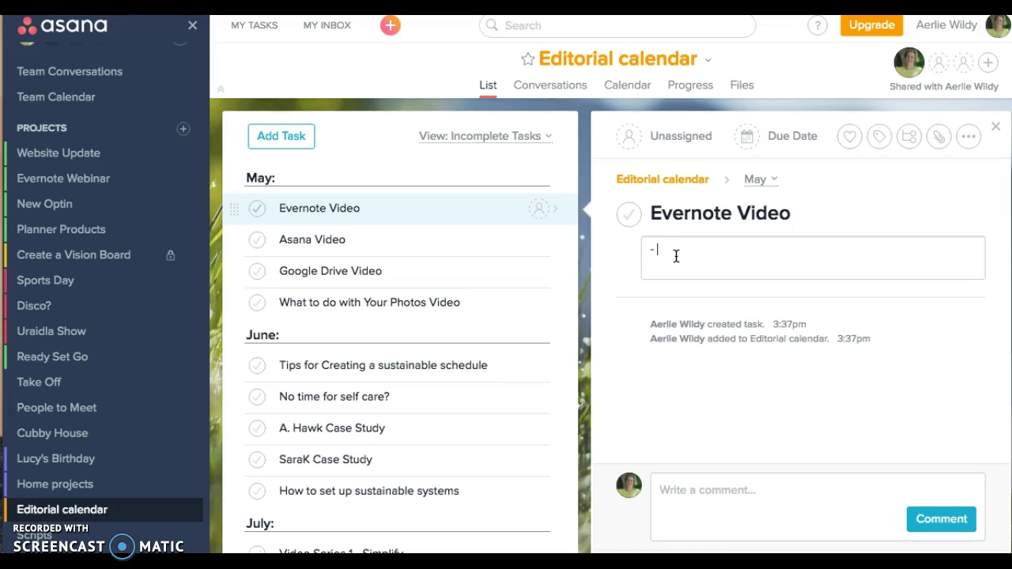
{"action": "type", "text": "- how to set up"}
{"action": "key", "text": "Return"}
{"action": "type", "text": "-"}
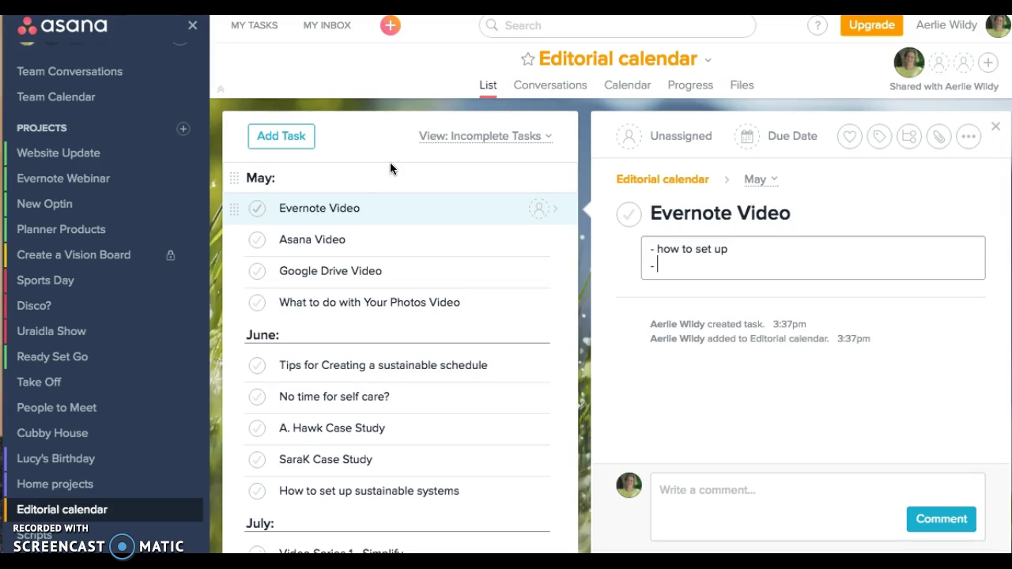
{"action": "mouse_move", "coordinate": [316, 137]}
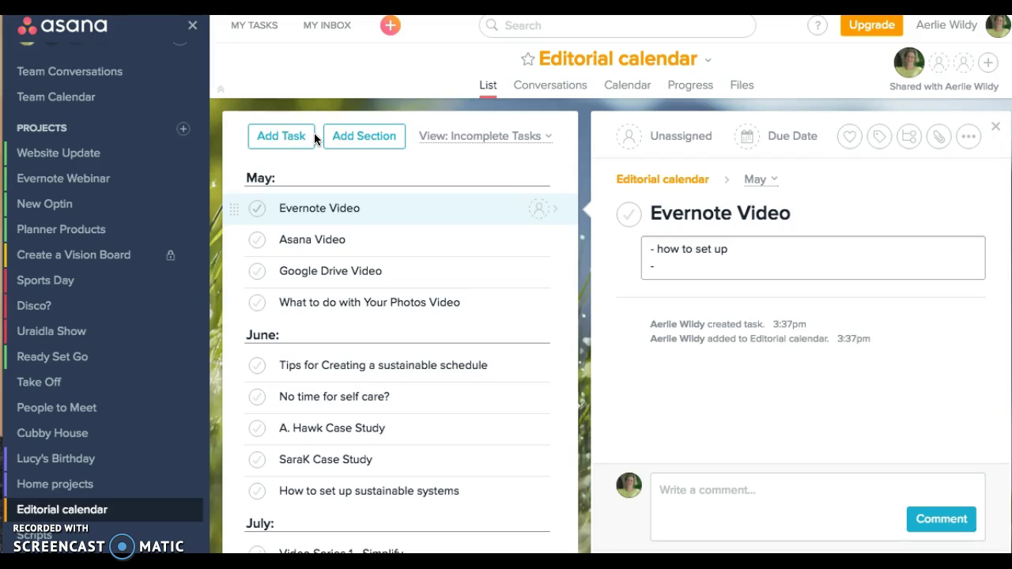
{"action": "left_click", "coordinate": [295, 114]}
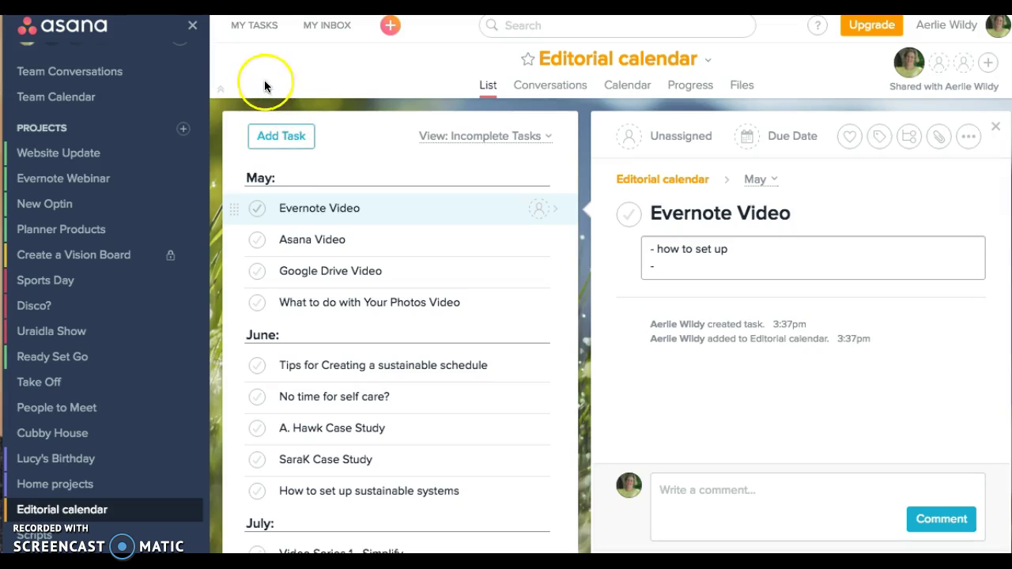